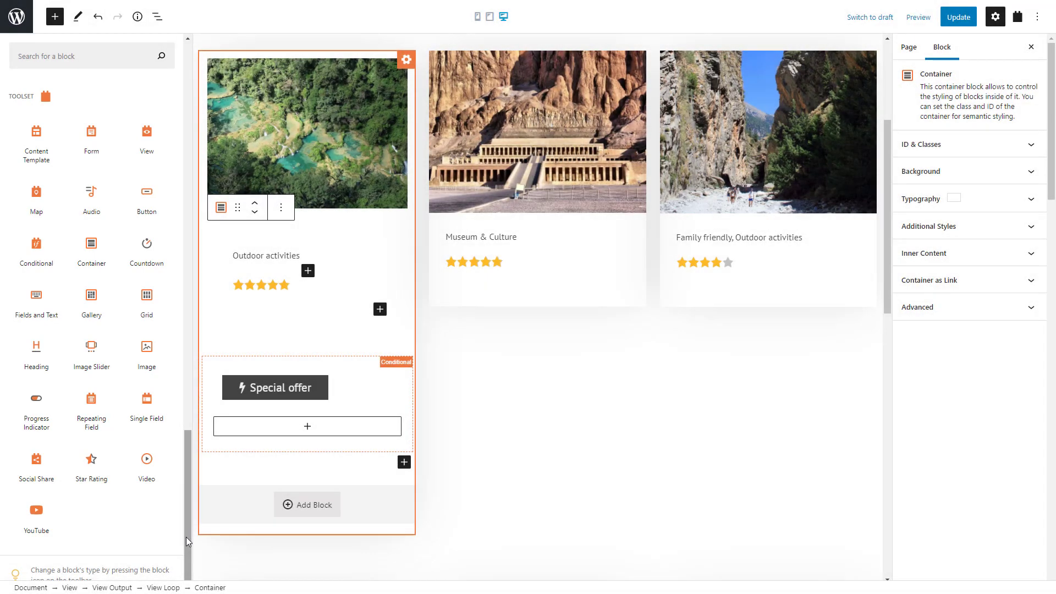
- Insert a Toolset Heading block in the tour loop item and set its dynamic text source to Post Title with a link
left_click(41, 356)
left_click(920, 165)
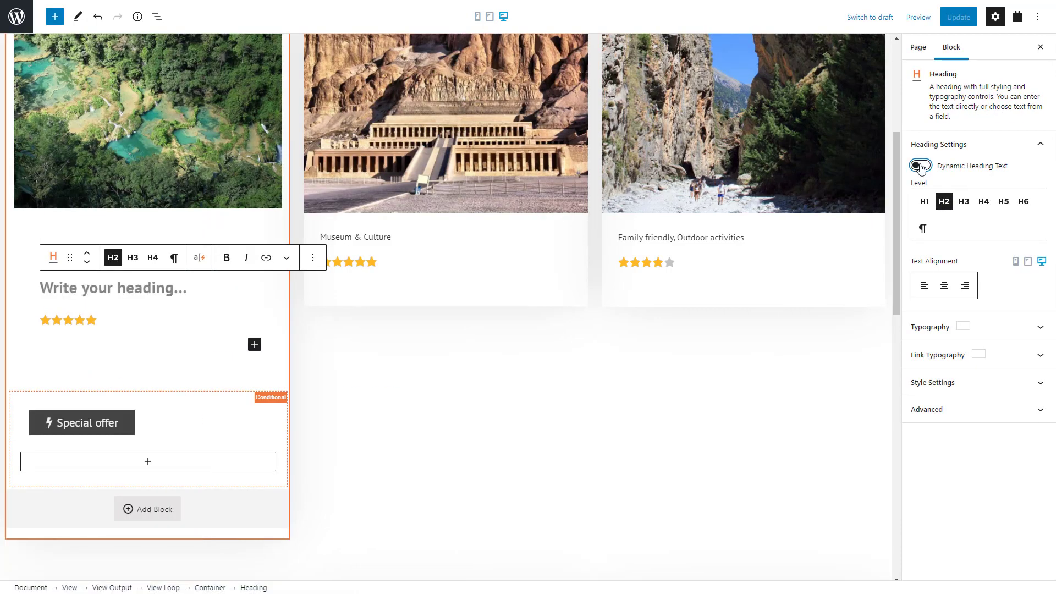
left_click(937, 252)
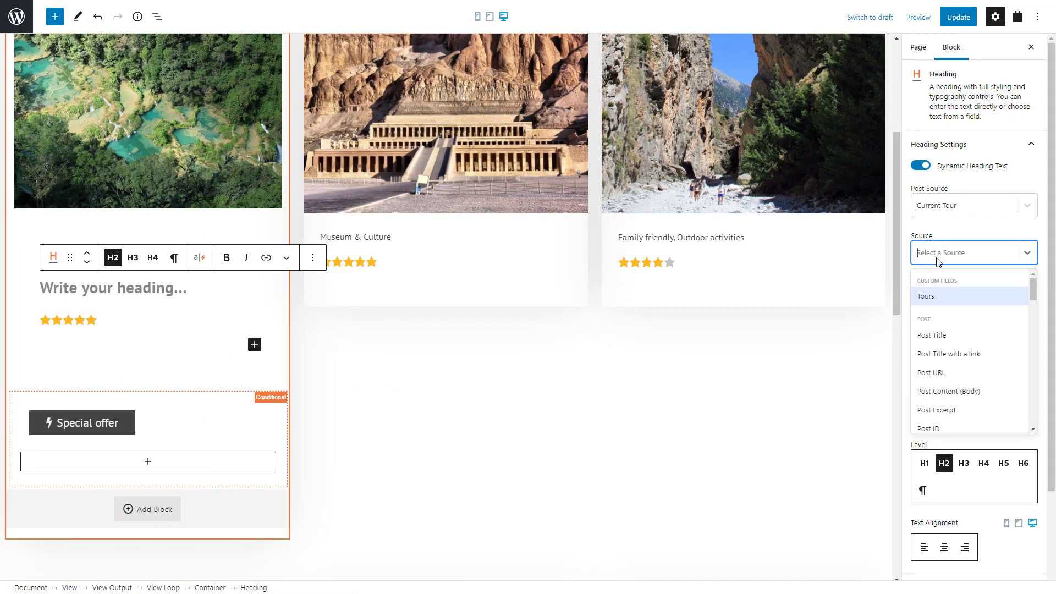
left_click(949, 351)
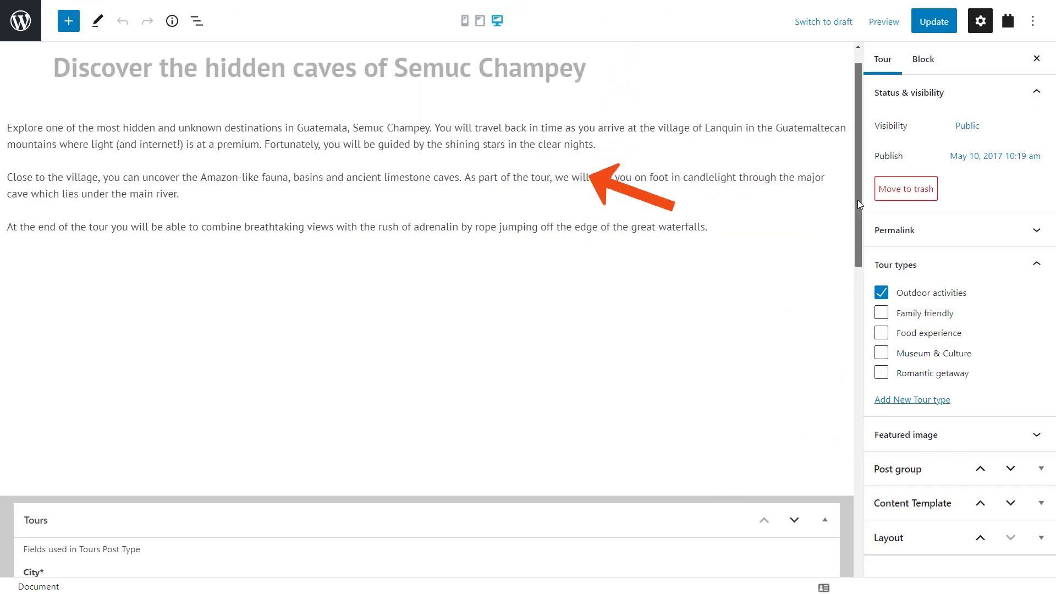
left_click_drag(857, 200, 857, 368)
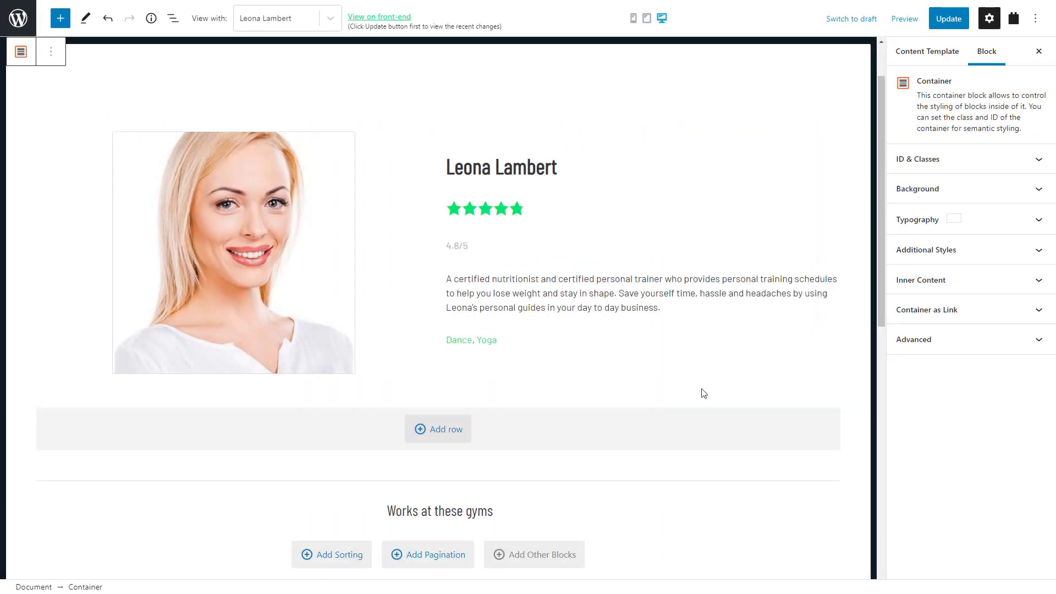
- Insert a Quote block between the trainer's description and the Dance, Yoga links
left_click(647, 327)
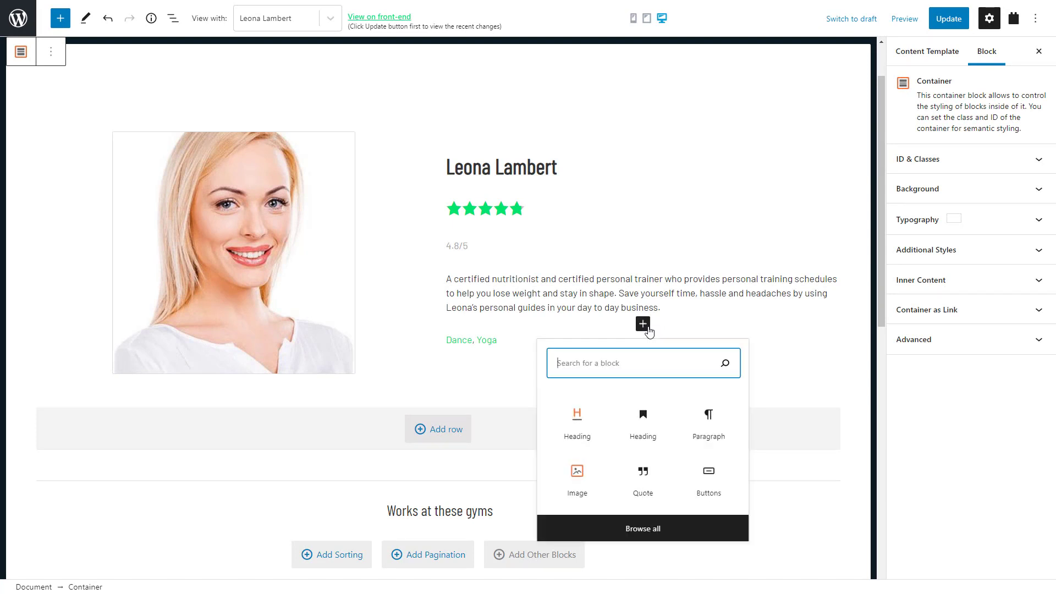
type("quo")
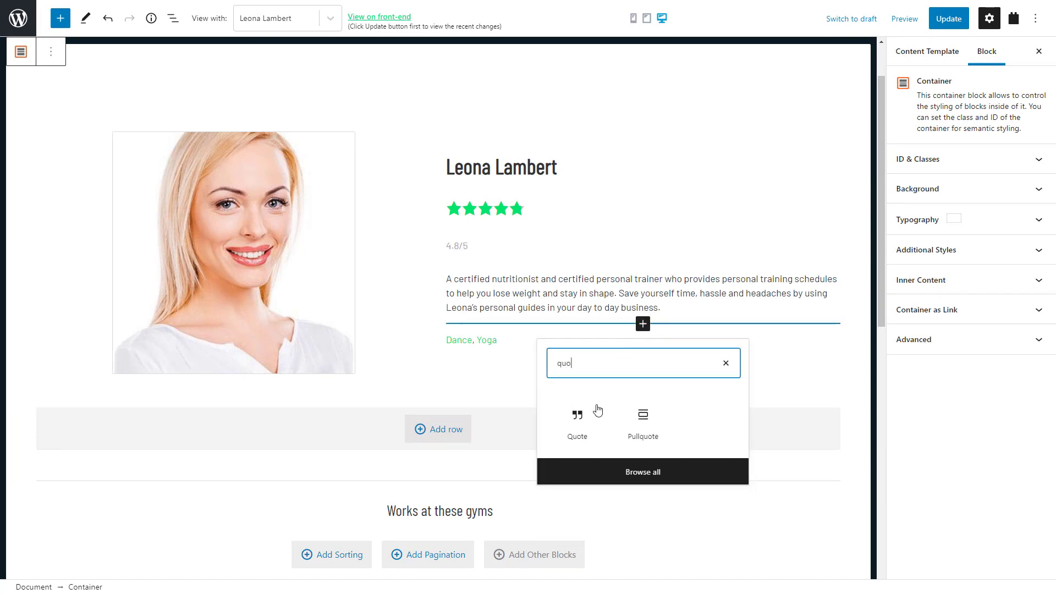
left_click(578, 417)
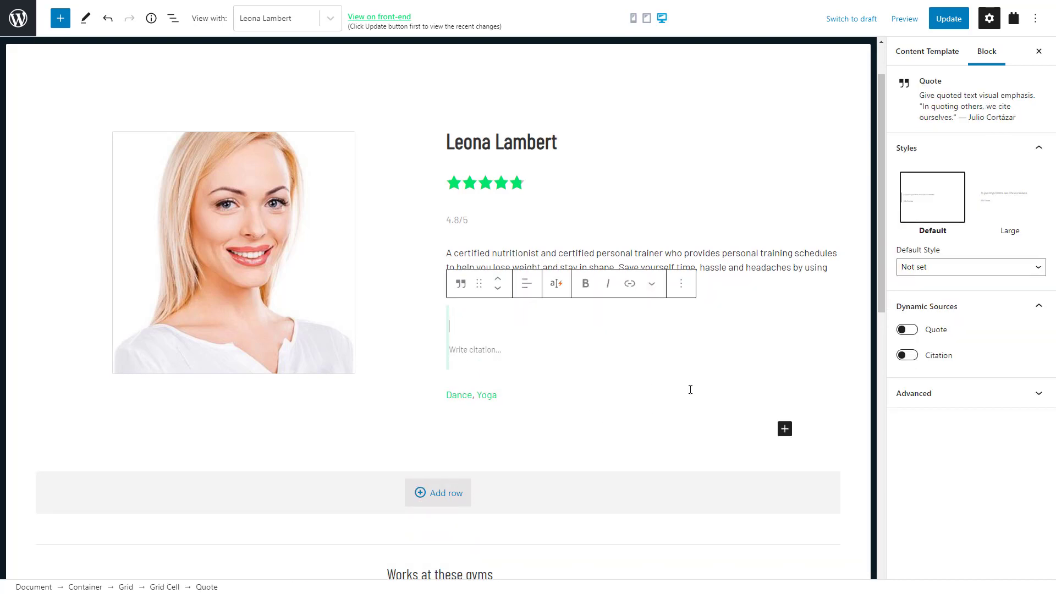
- Enable a dynamic source for the quote text, using the Personal Quote field from the personal trainer field group
left_click(907, 330)
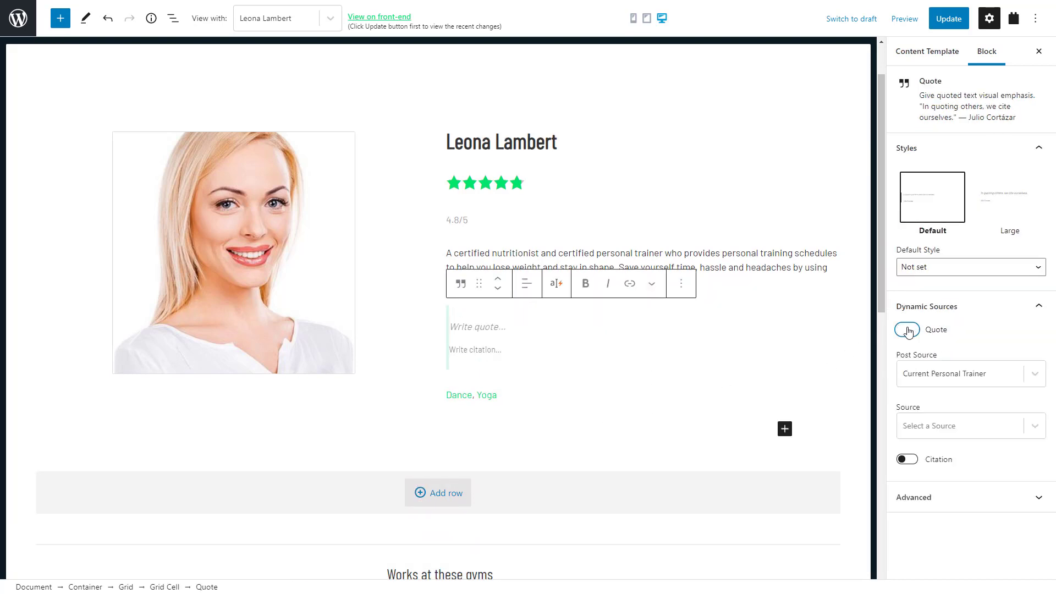
left_click(952, 426)
left_click(952, 437)
left_click(954, 477)
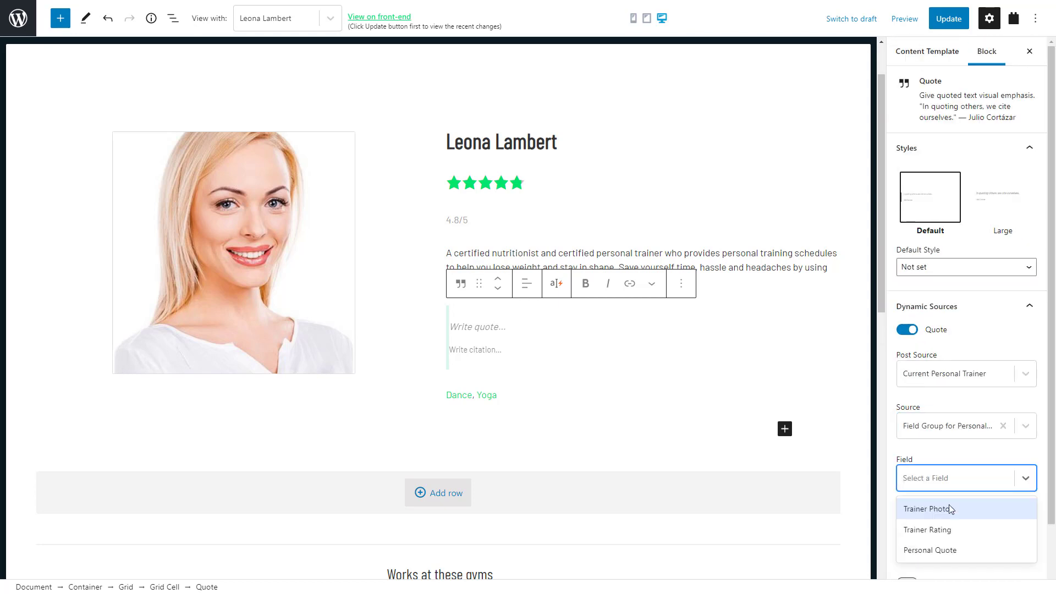
left_click(948, 553)
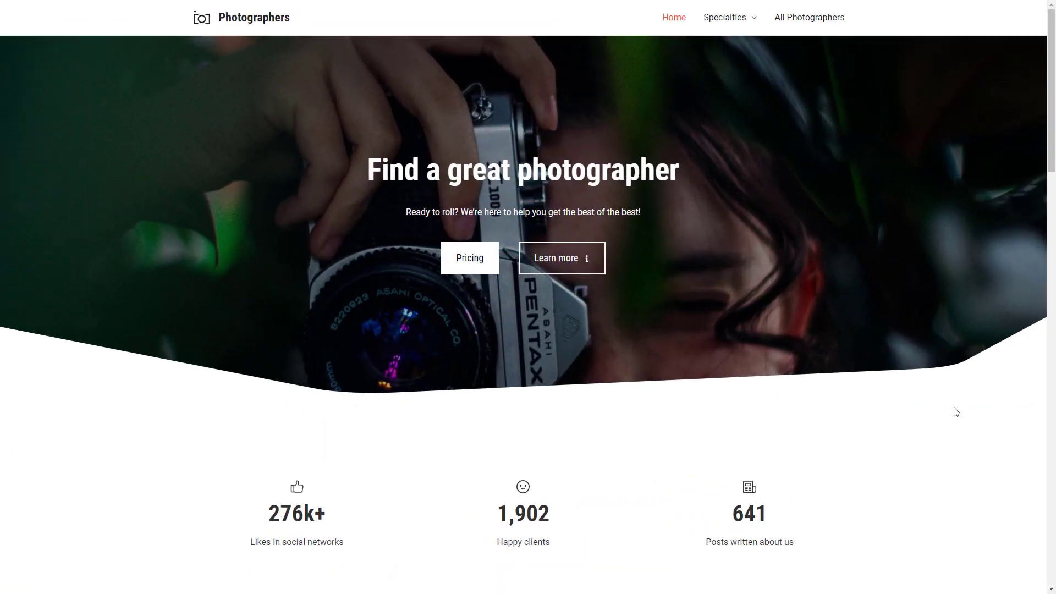
- Examine the Photographers home page on the front end, including its pricing section and the Our photographers grid
scroll(956, 412, "down", 8)
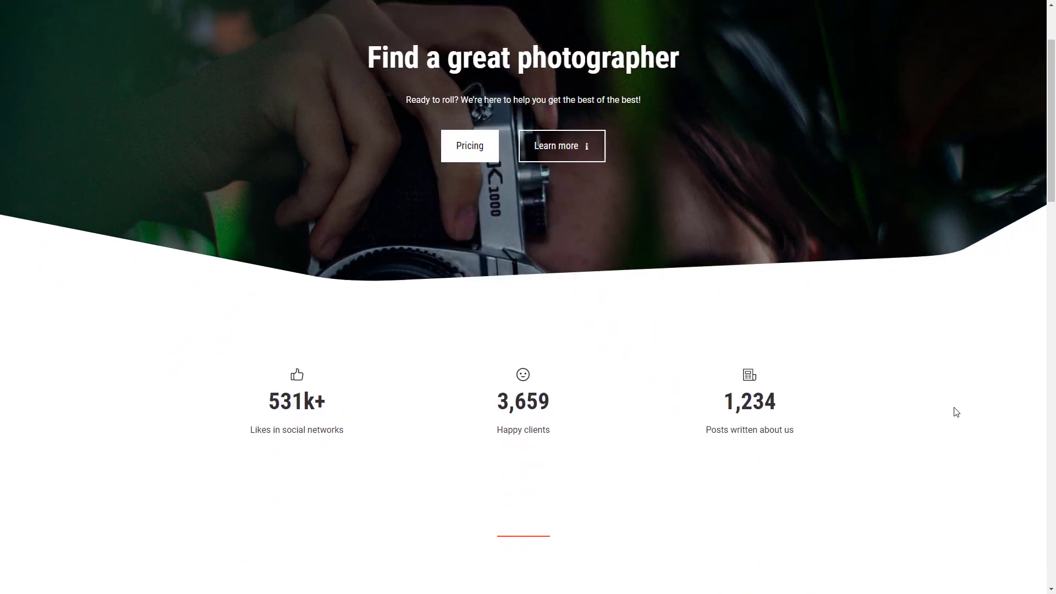
scroll(956, 412, "down", 9)
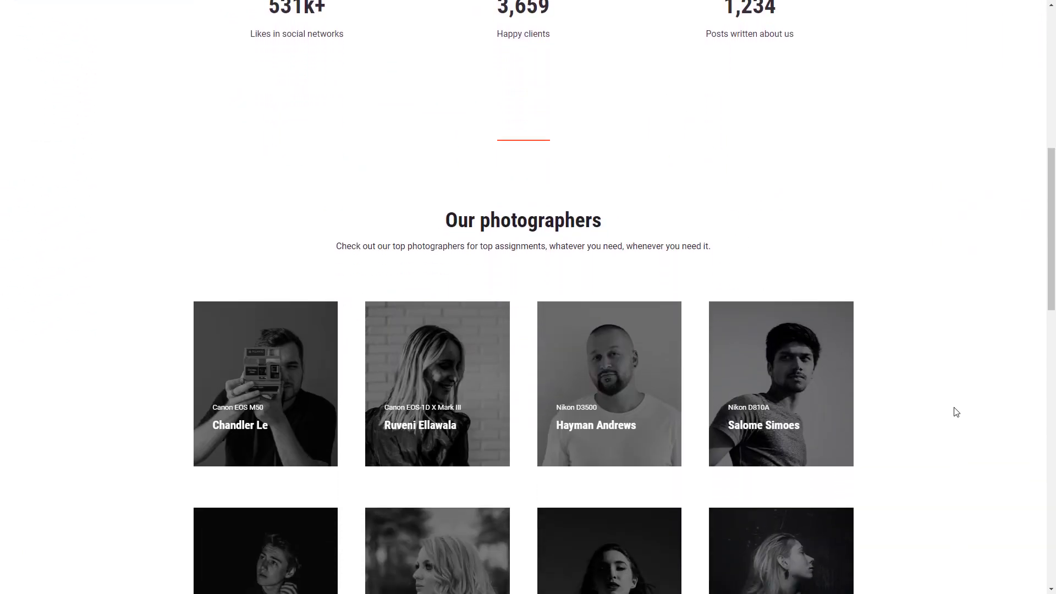
scroll(956, 412, "down", 8)
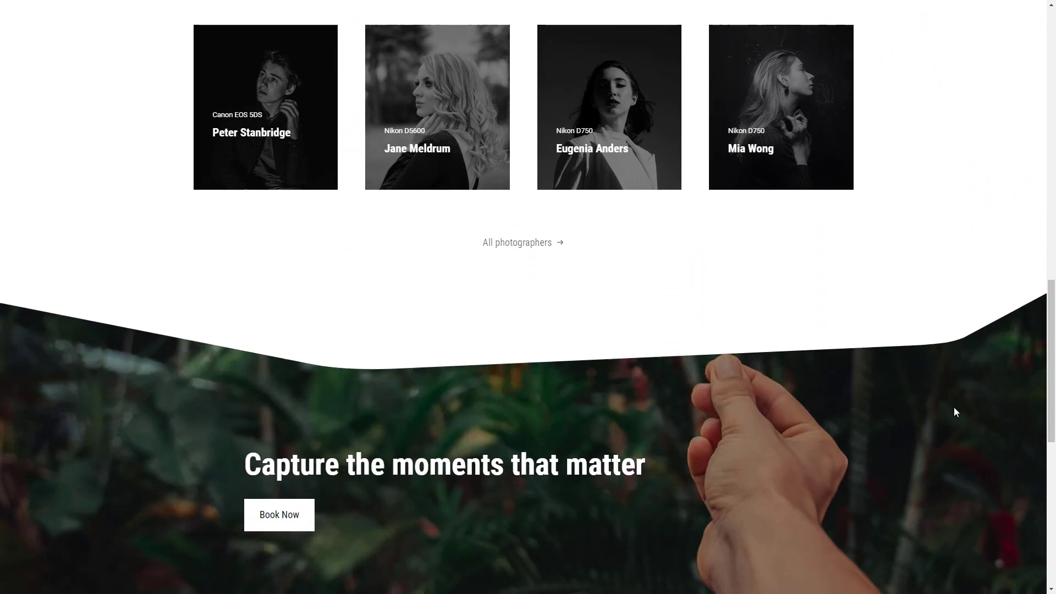
scroll(956, 412, "down", 2)
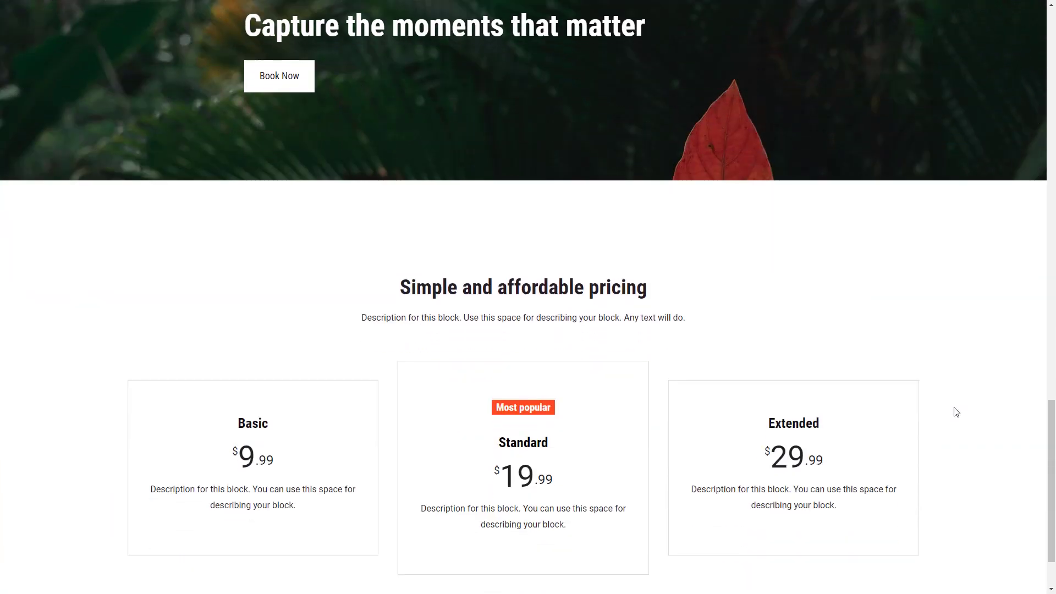
scroll(956, 412, "up", 9)
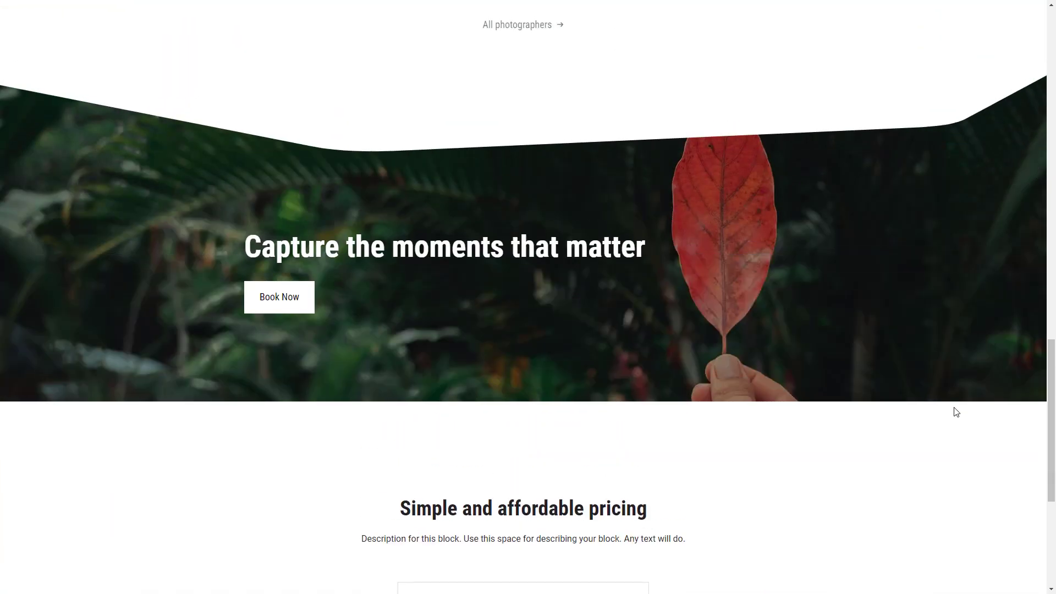
scroll(956, 412, "up", 5)
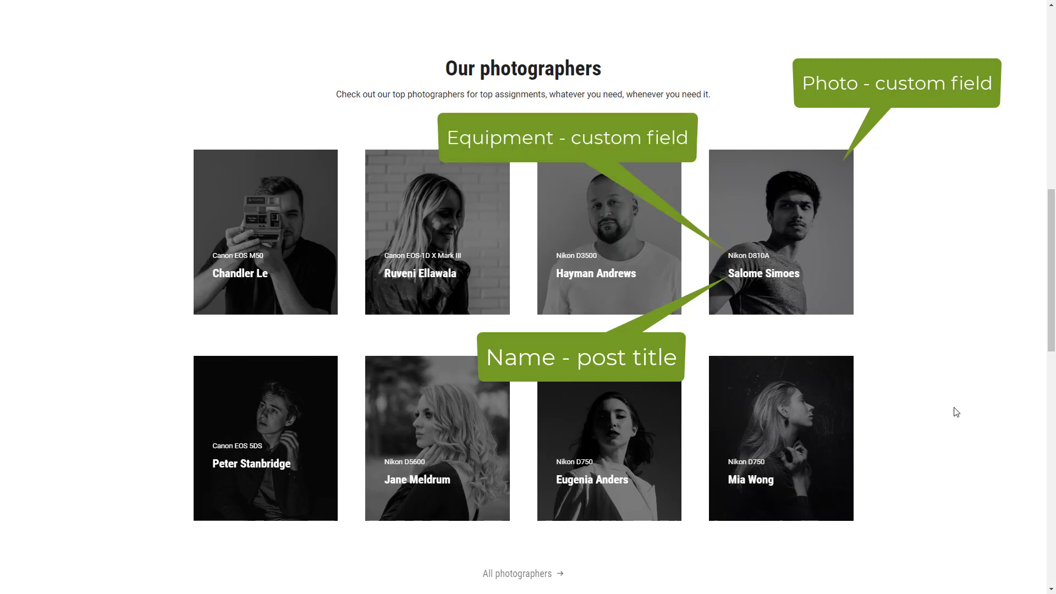
mouse_move(808, 245)
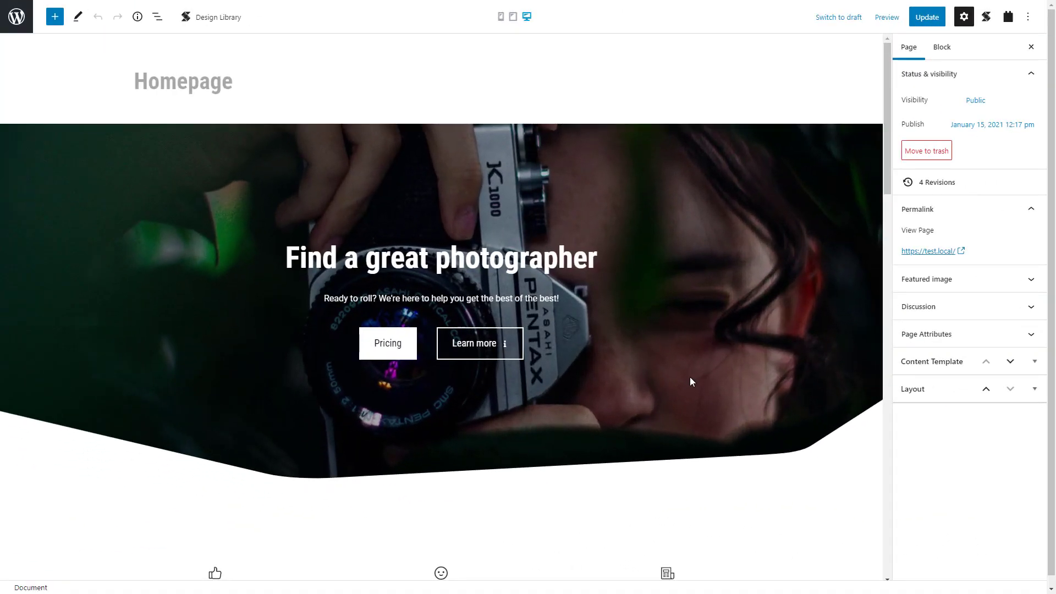
- Insert a Toolset View block on the Homepage between the Our photographers introduction and the All photographers link
scroll(691, 381, "down", 7)
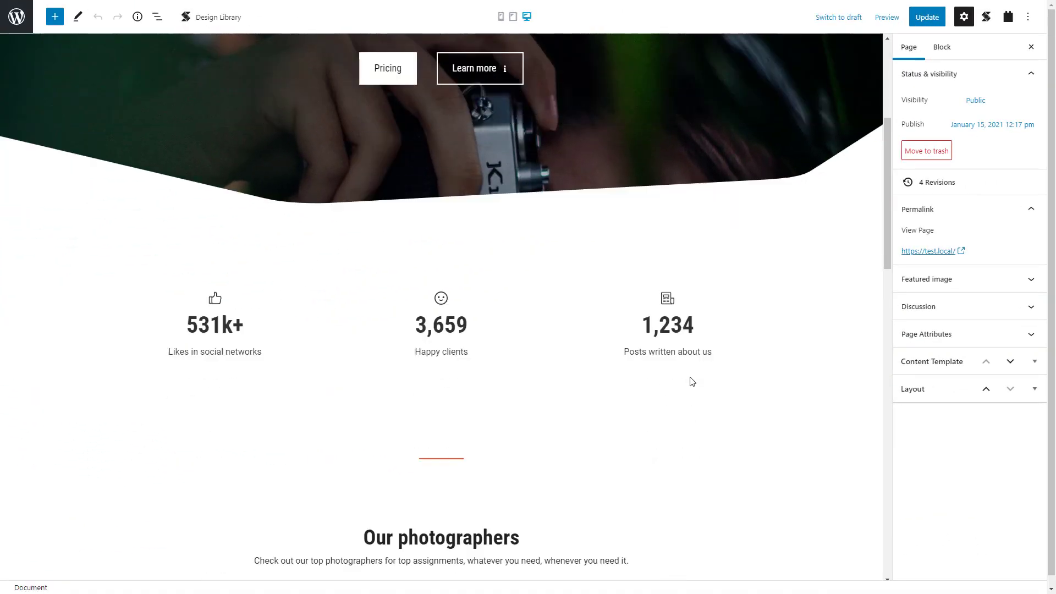
left_click(441, 486)
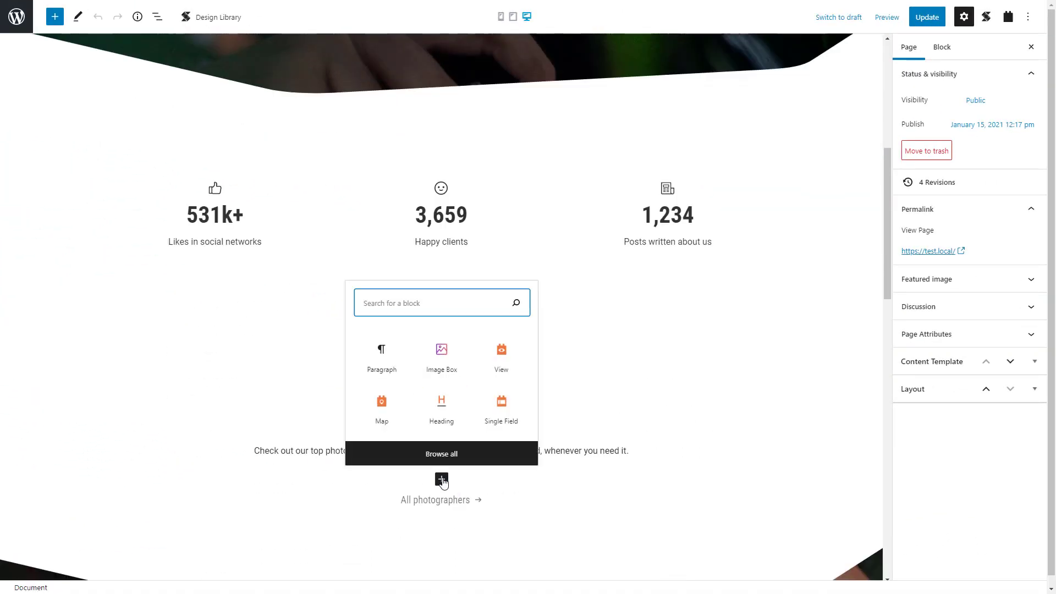
left_click(506, 365)
- Create a new View named List Photographers with pagination and the grid loop style, displaying the Photographers post type
scroll(506, 366, "down", 5)
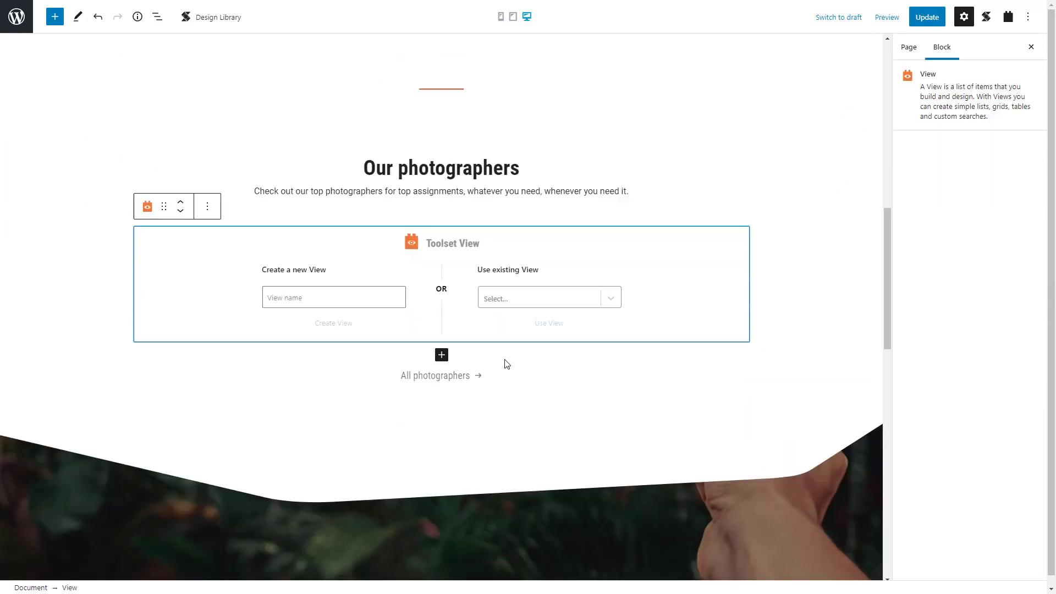
left_click(330, 280)
type("List Photographers")
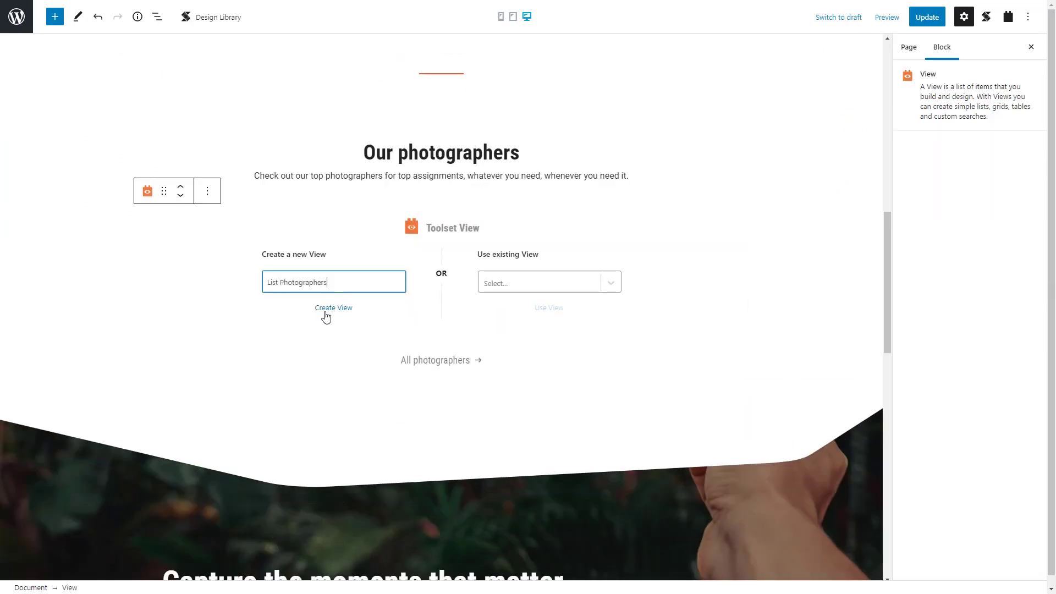
left_click(327, 310)
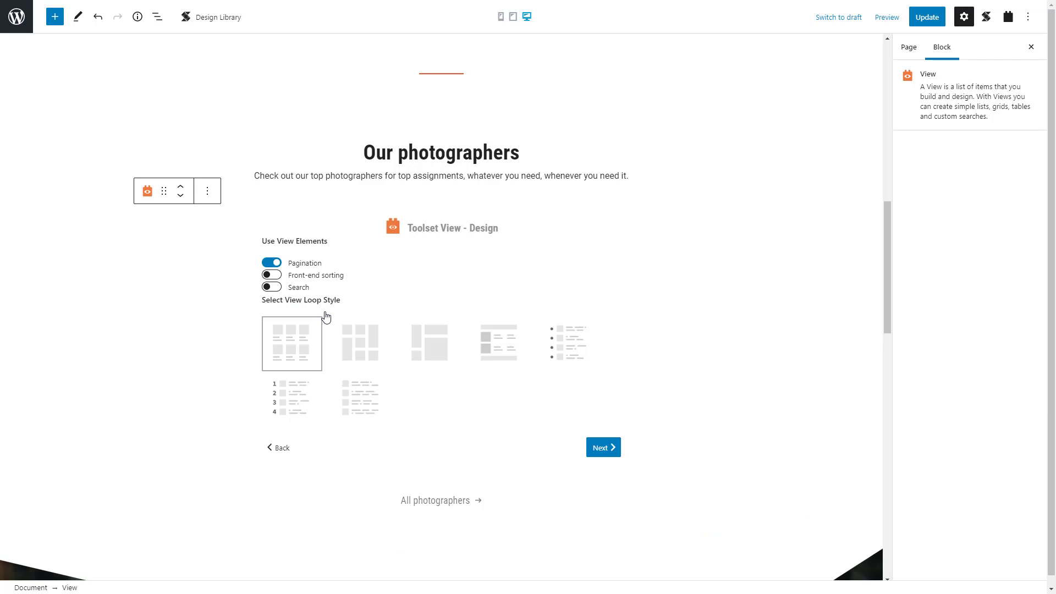
left_click(597, 448)
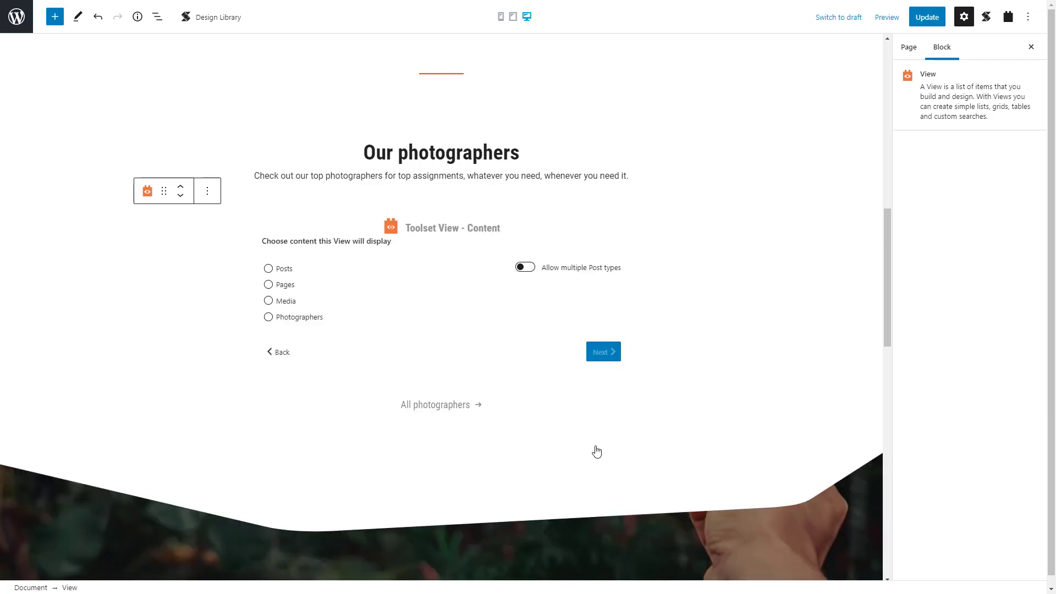
left_click(308, 318)
left_click(599, 352)
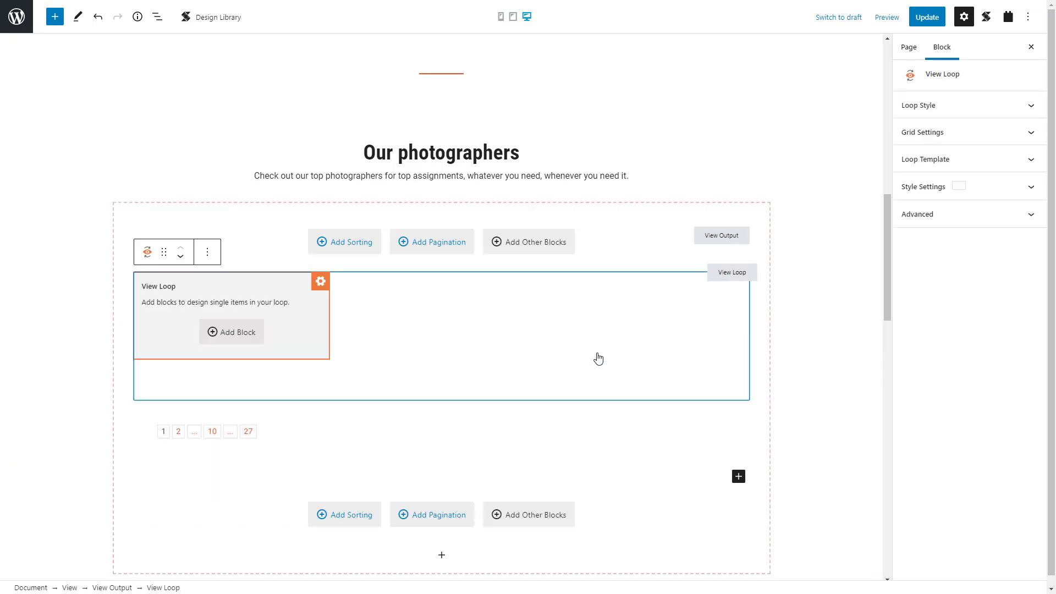
- Add an Image Box block to the View loop and give it the Plain layout
left_click(240, 341)
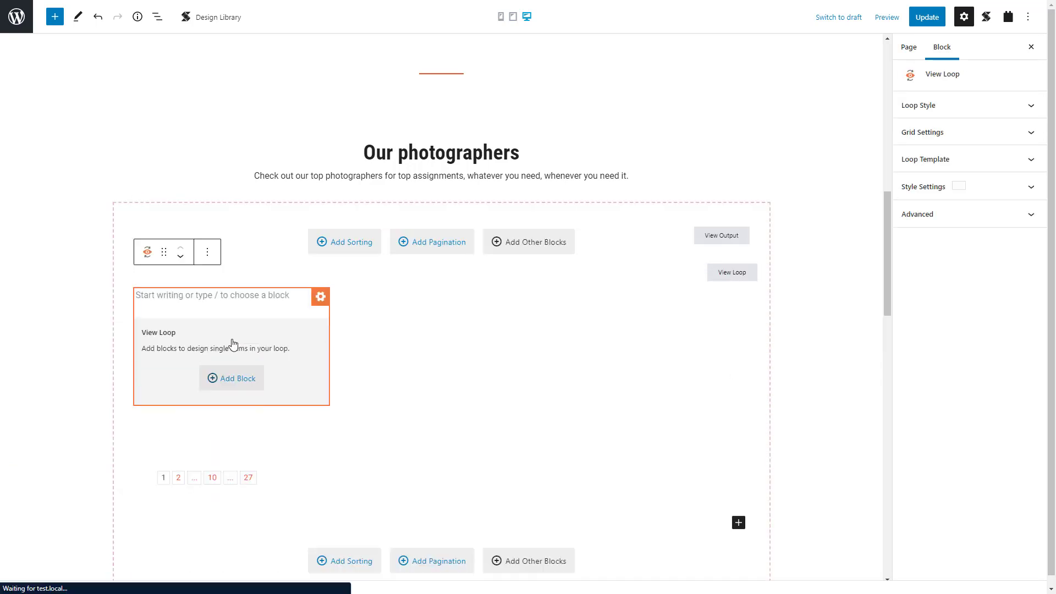
type("image")
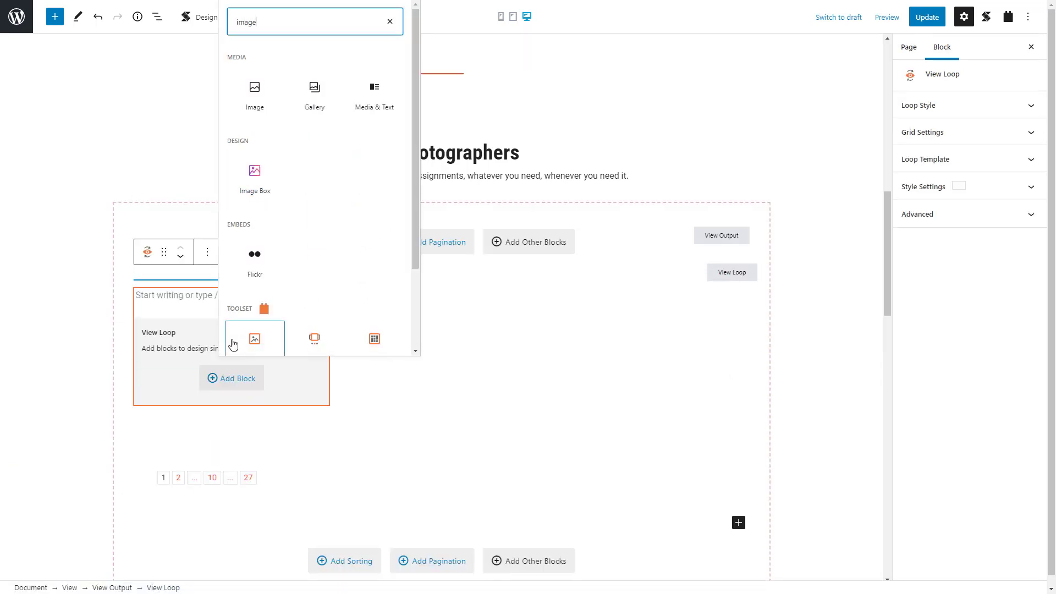
left_click(254, 173)
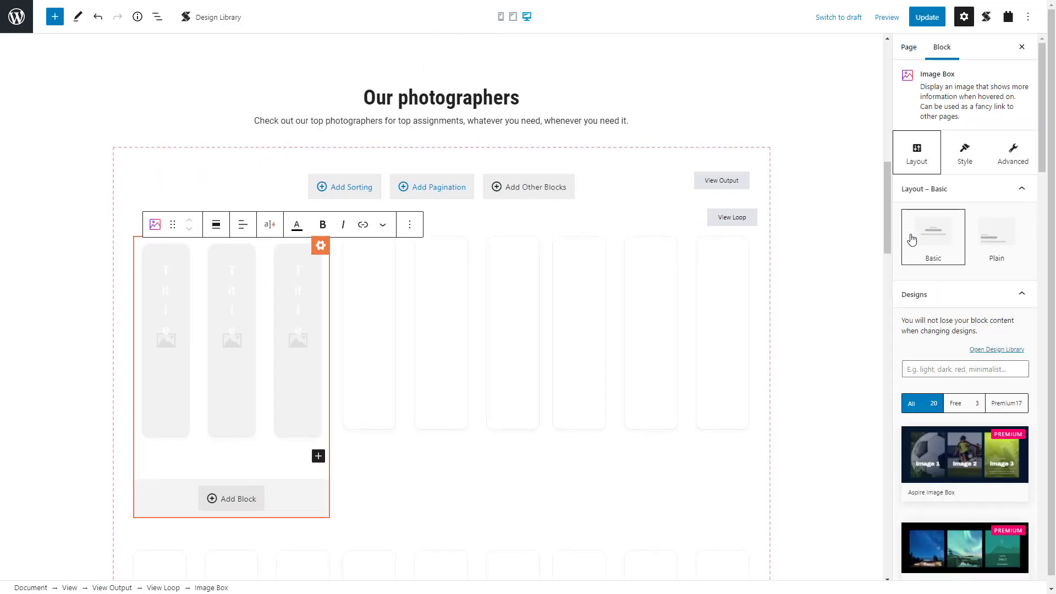
left_click(997, 245)
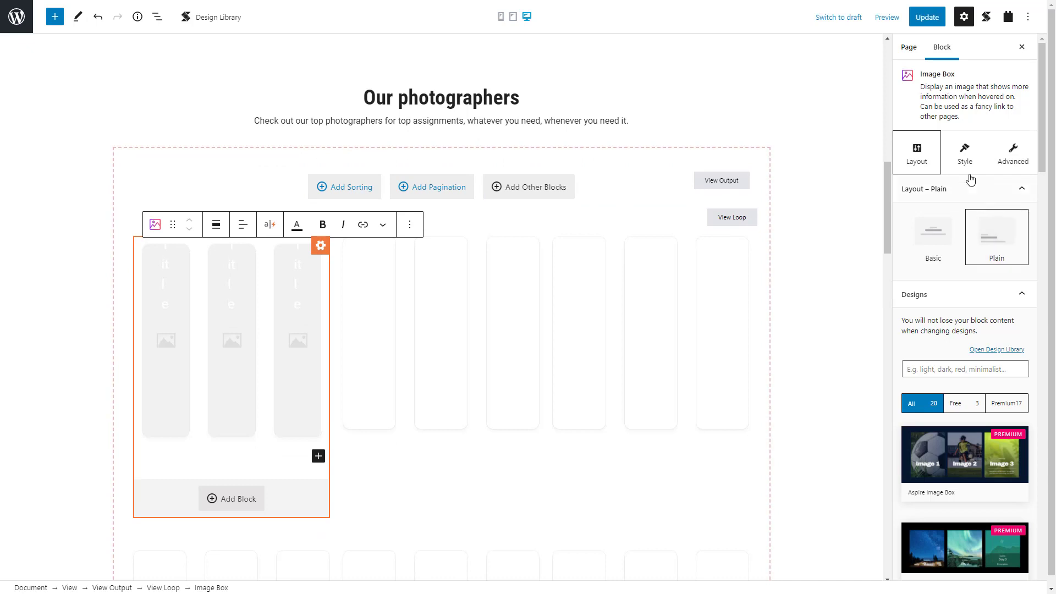
- Style the image box with 1 column, height 300, border radius 0 and shadow/outline 0
left_click(982, 157)
scroll(990, 159, "down", 10)
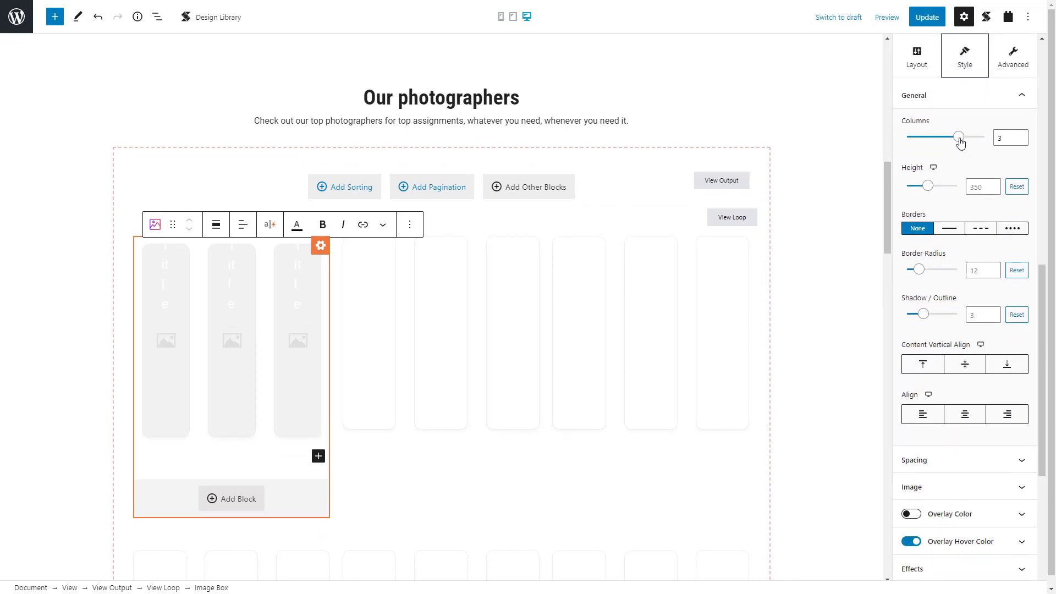
left_click_drag(959, 136, 907, 138)
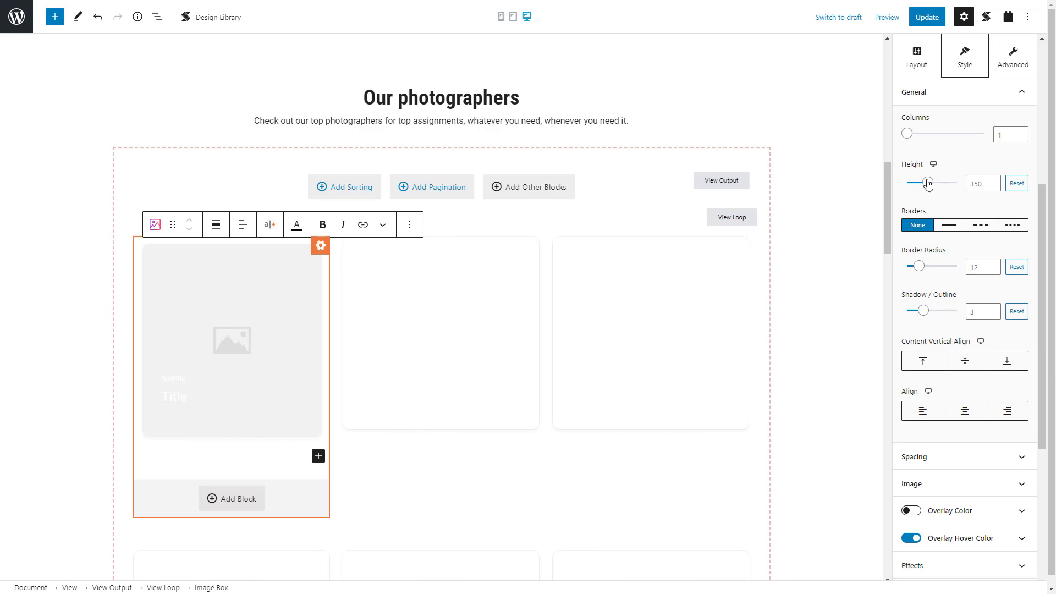
left_click_drag(927, 182, 925, 183)
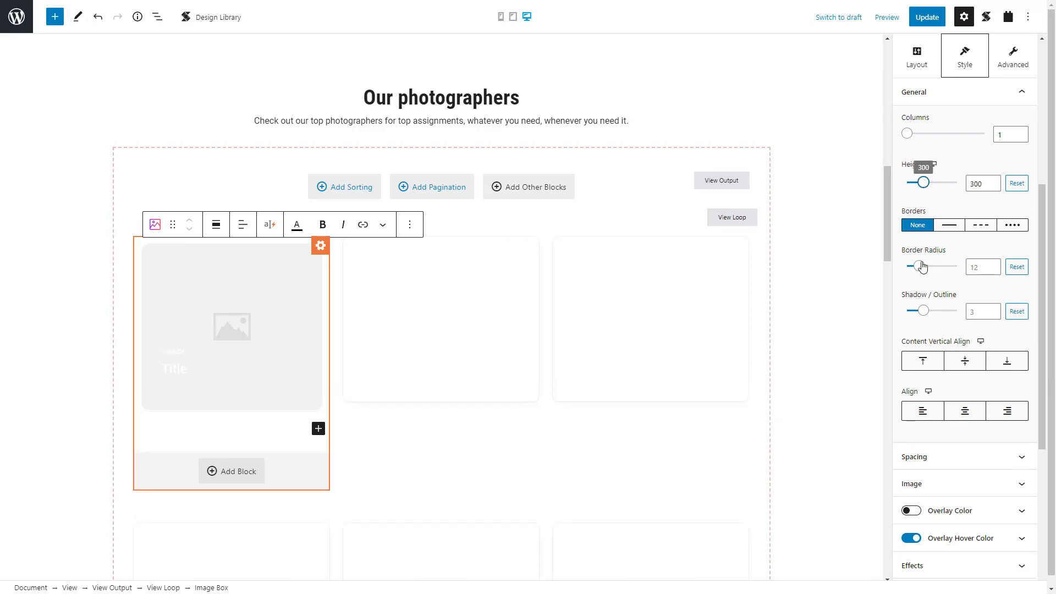
left_click_drag(918, 266, 904, 270)
left_click_drag(923, 311, 905, 312)
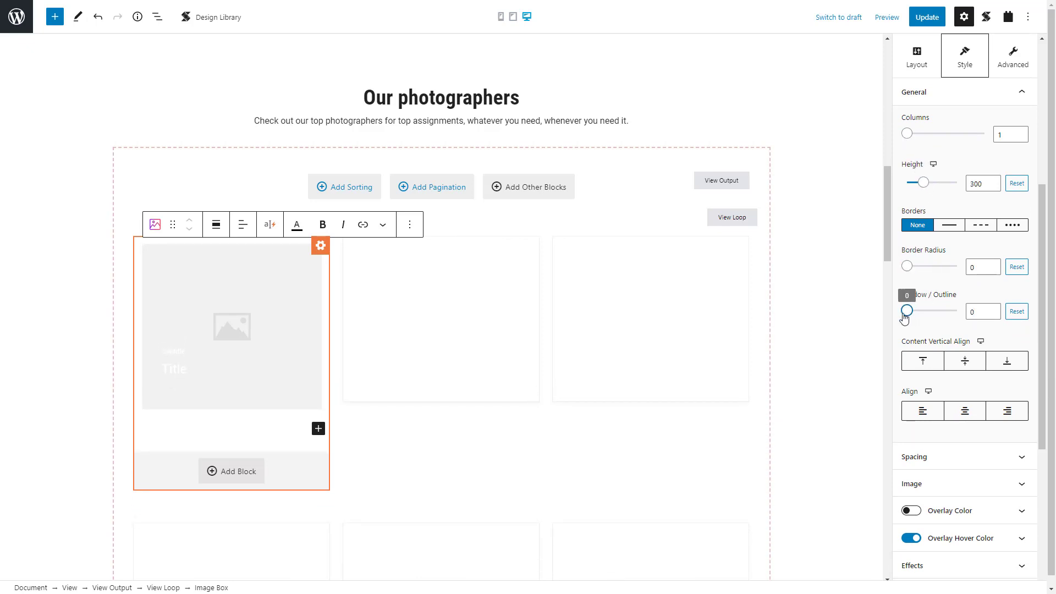
- Align the image box content vertically to the bottom and horizontally to the left
left_click(1003, 363)
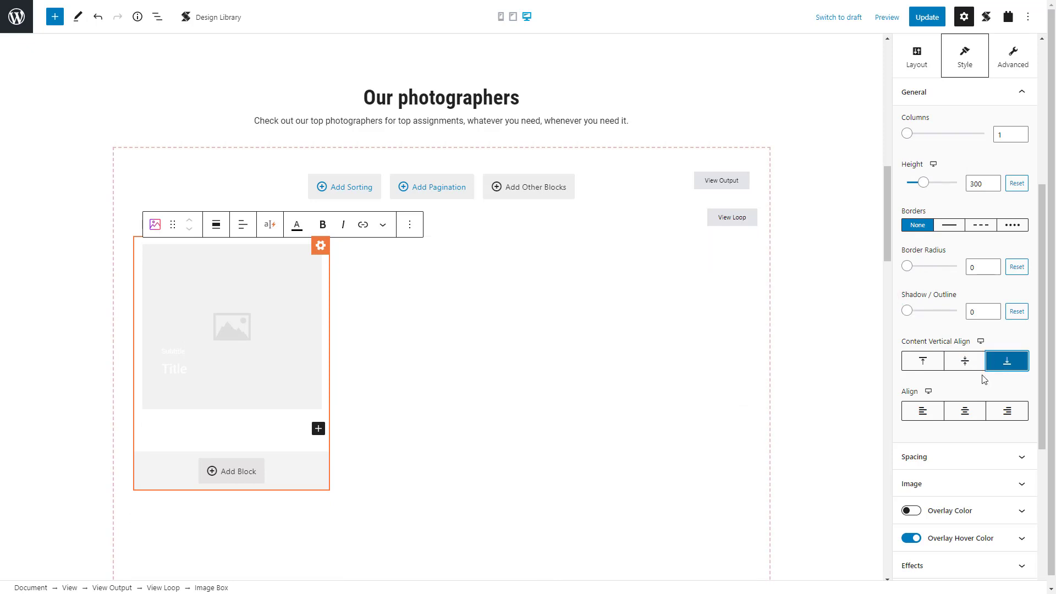
left_click(924, 420)
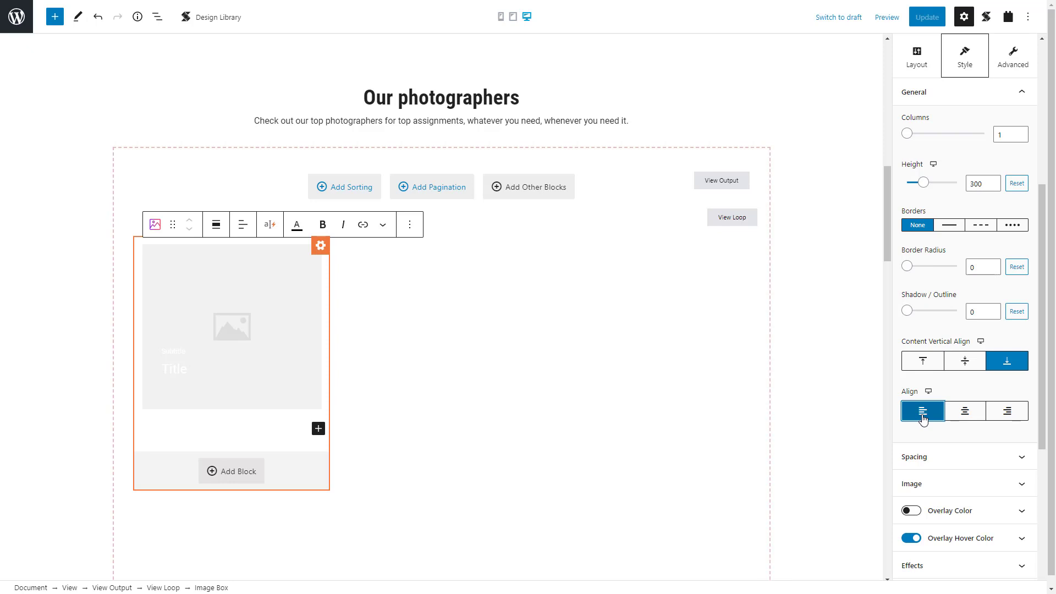
scroll(923, 418, "up", 5)
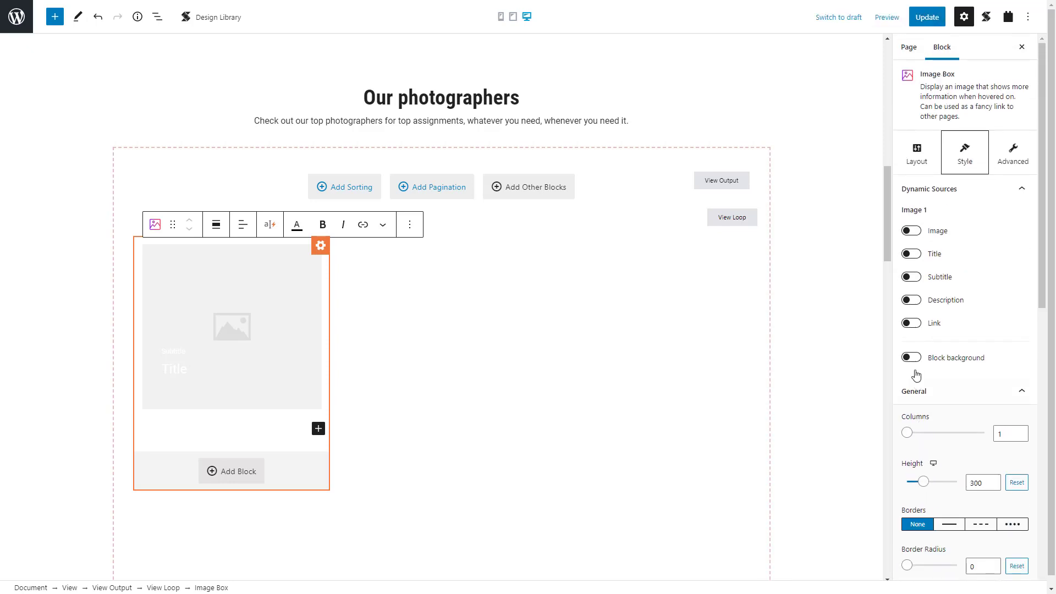
- Feed the image box's image dynamically from the Photographer photo field in Field Group for Photographers of the current photographer
left_click(911, 230)
left_click(950, 321)
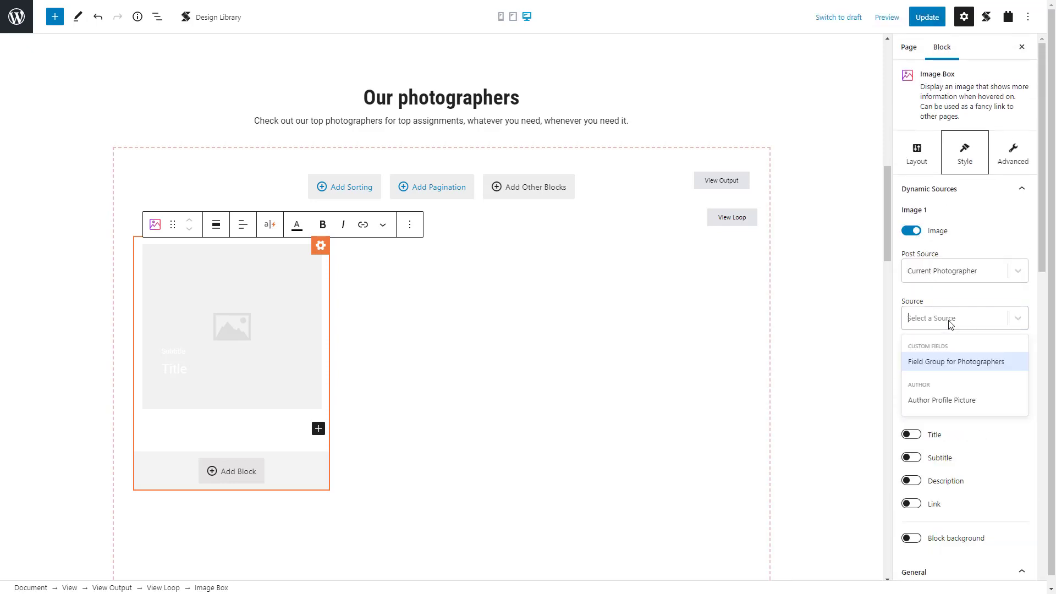
left_click(950, 361)
left_click(952, 366)
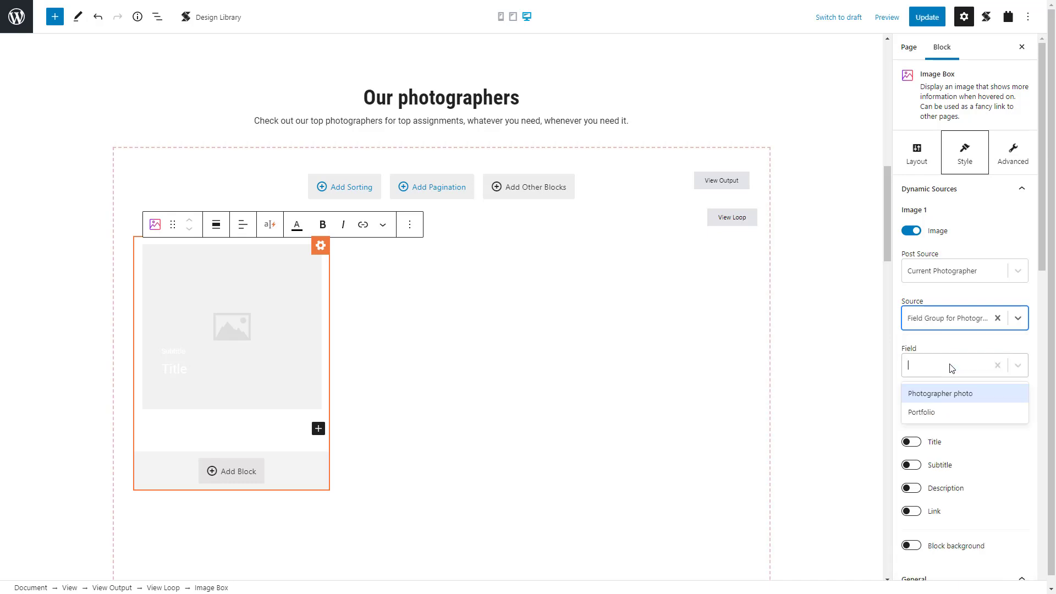
left_click(950, 395)
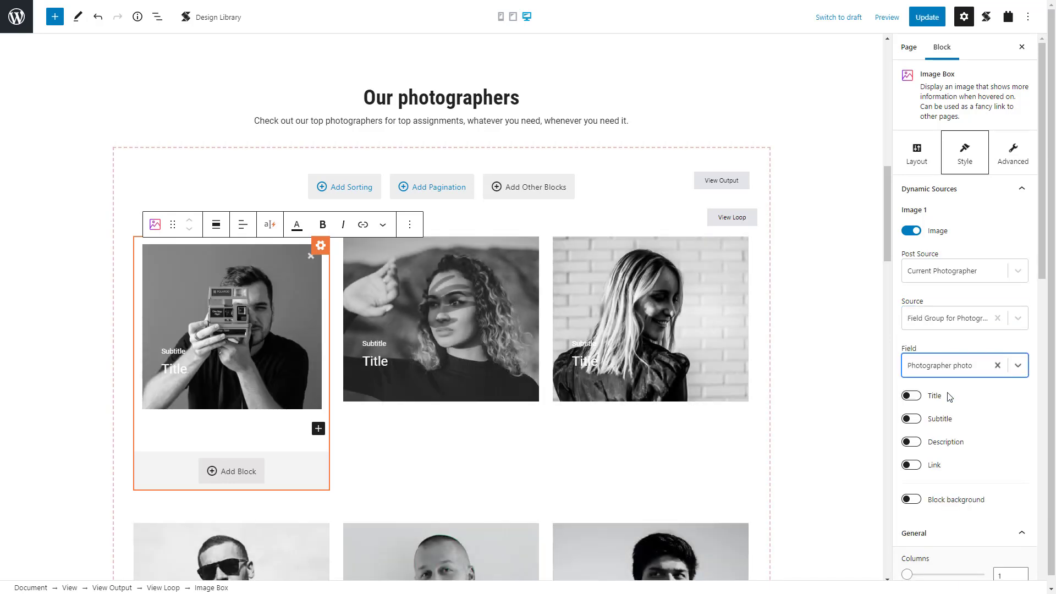
- Enable a dynamic source for the image box title and set it to the current photographer's Post Title
scroll(951, 397, "down", 2)
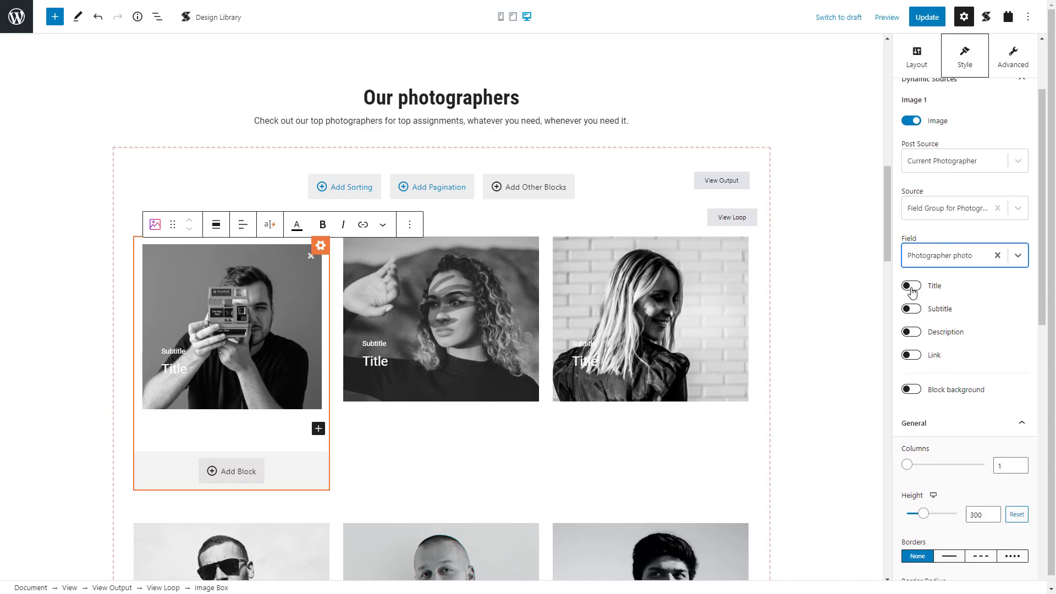
left_click(912, 286)
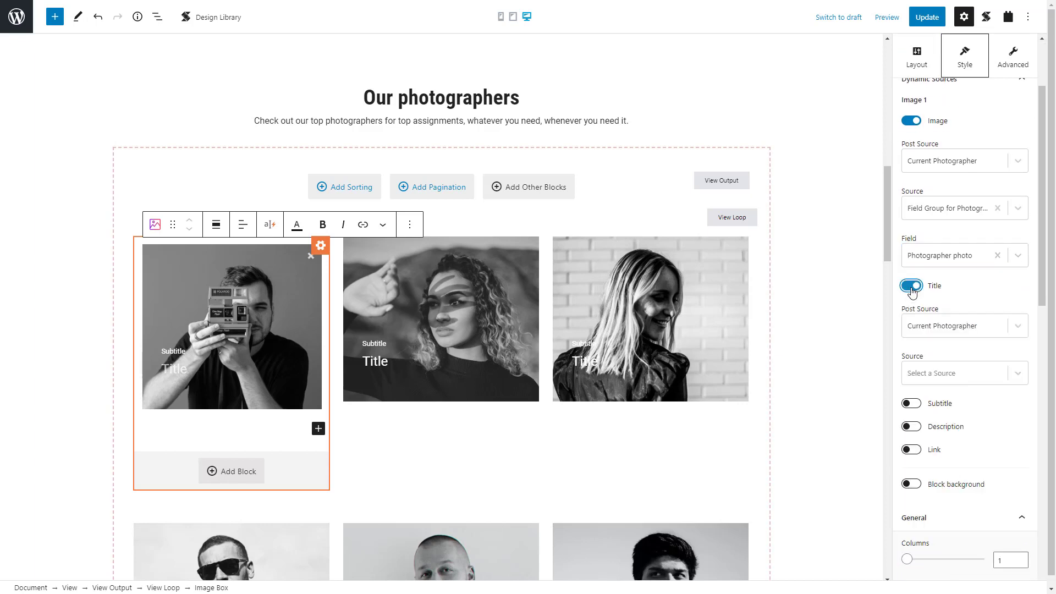
left_click(941, 380)
left_click(941, 455)
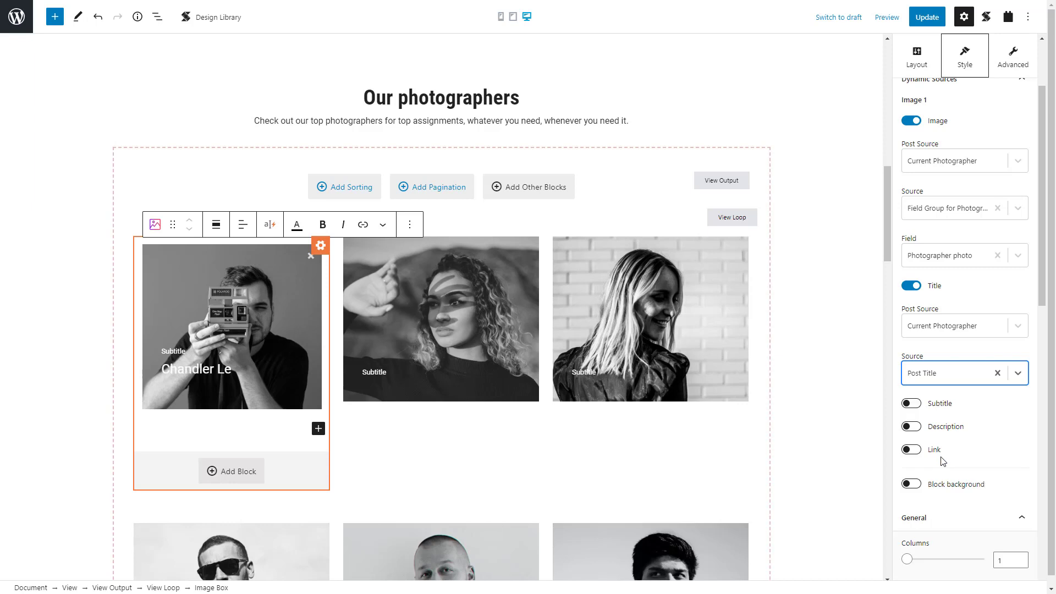
- Enable a dynamic source for the subtitle and set it to the Equipment field from Field Group for Photographers
scroll(943, 461, "down", 2)
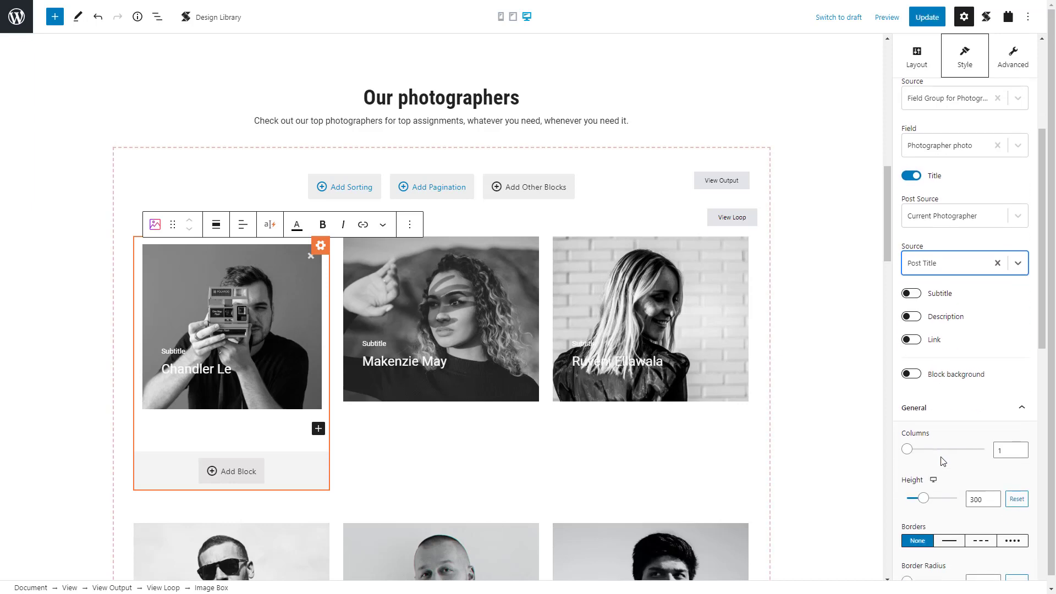
left_click(911, 293)
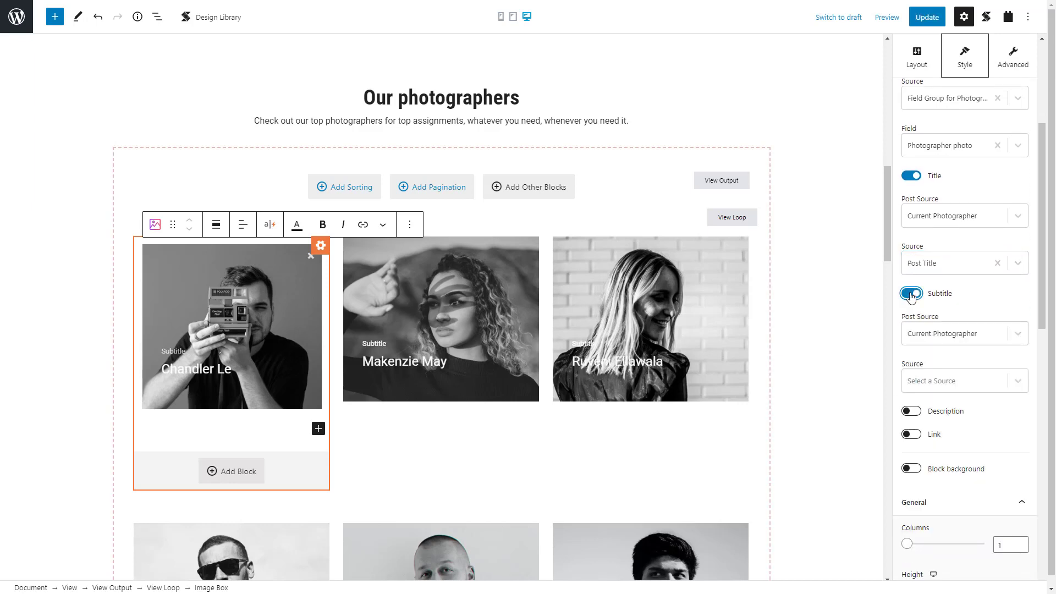
left_click(940, 381)
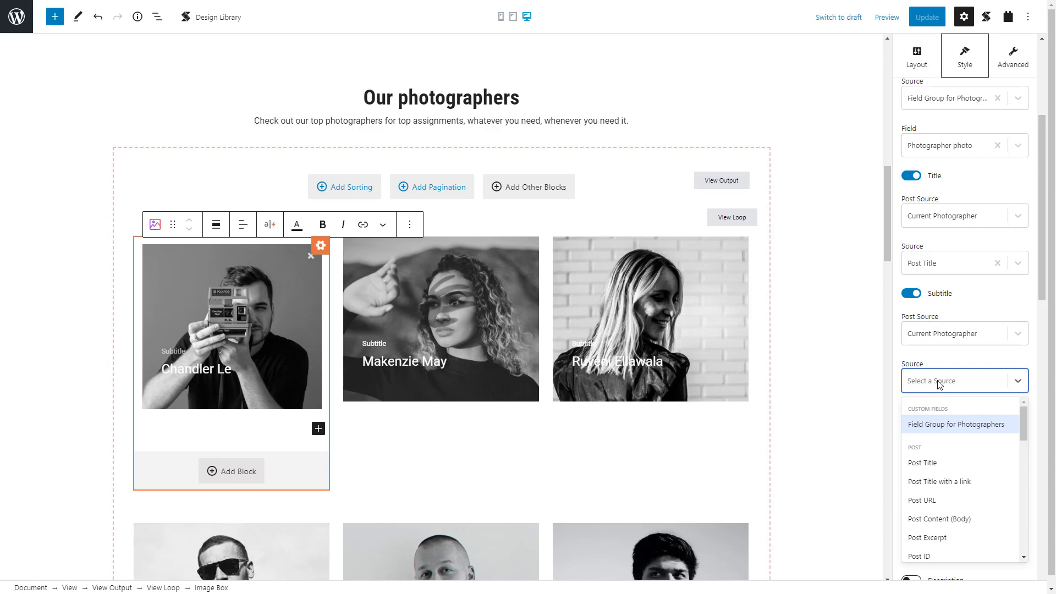
left_click(944, 424)
left_click(944, 428)
left_click(941, 474)
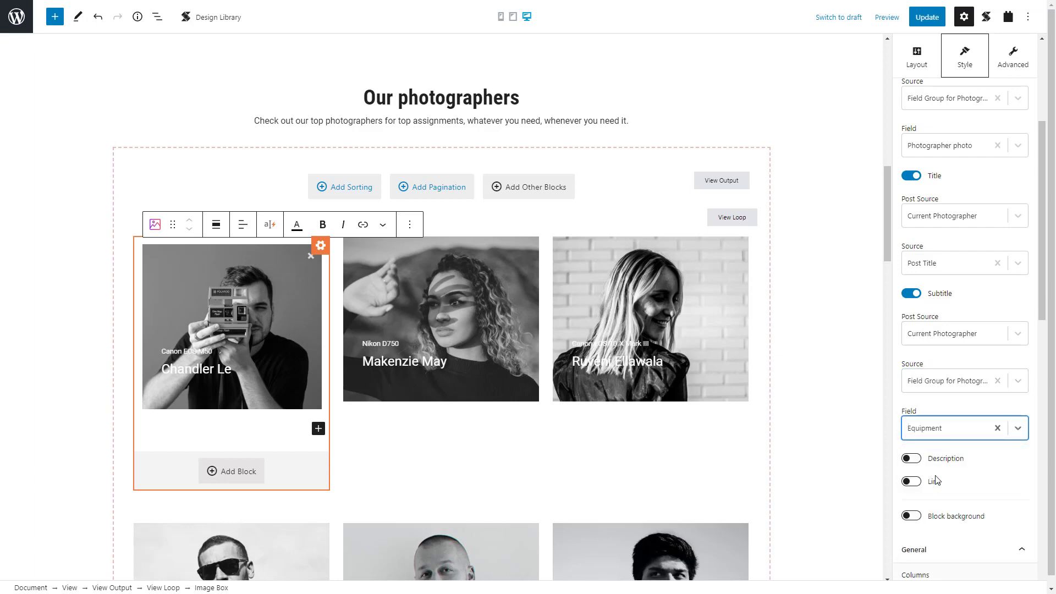
- Enable a dynamic source for the description, using Post Taxonomies with the Specialties field
scroll(936, 480, "down", 3)
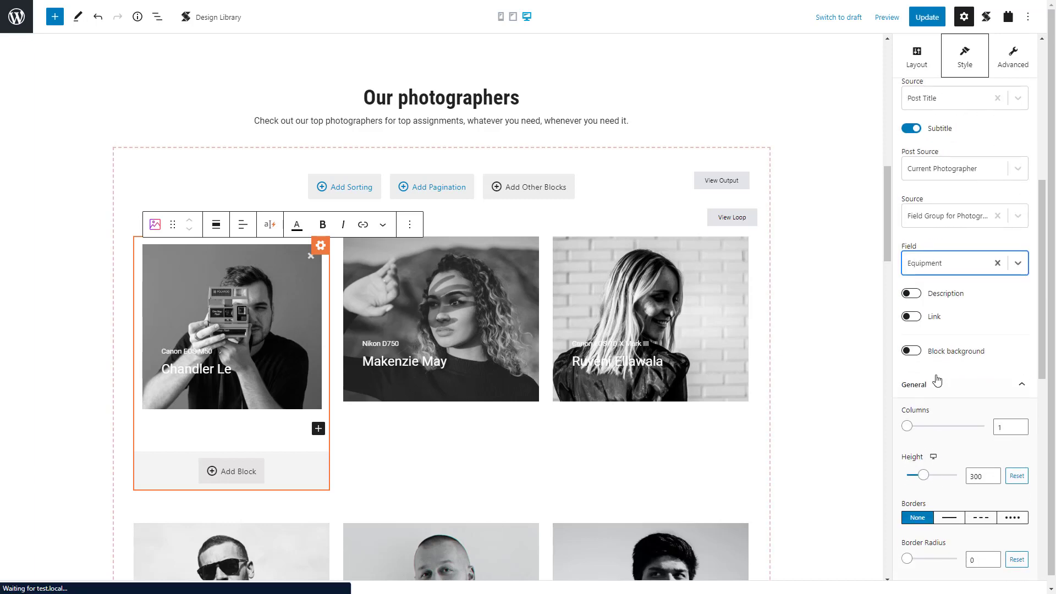
left_click(913, 294)
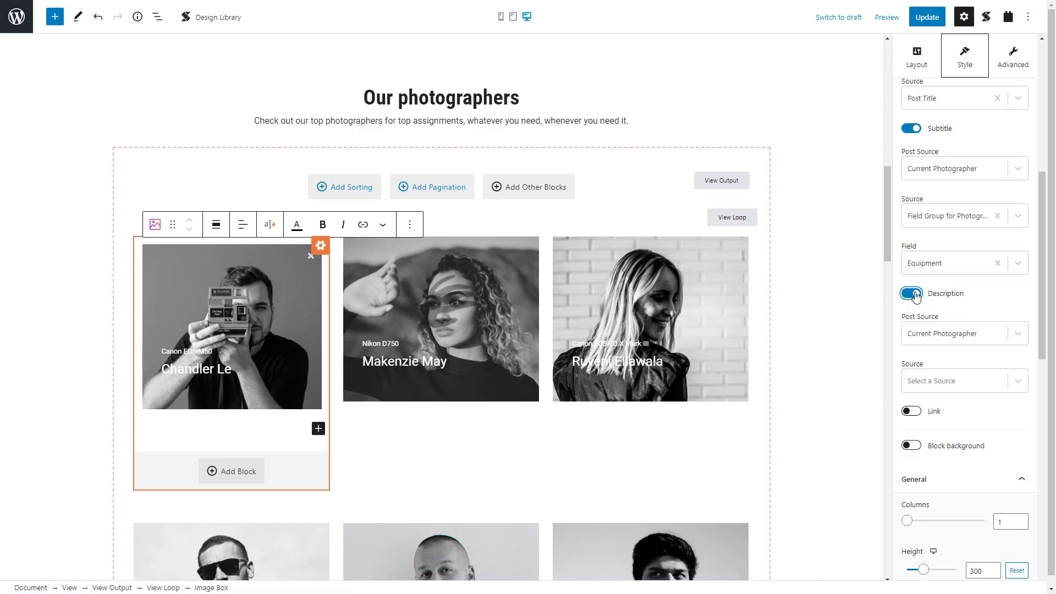
left_click(943, 381)
scroll(953, 477, "down", 2)
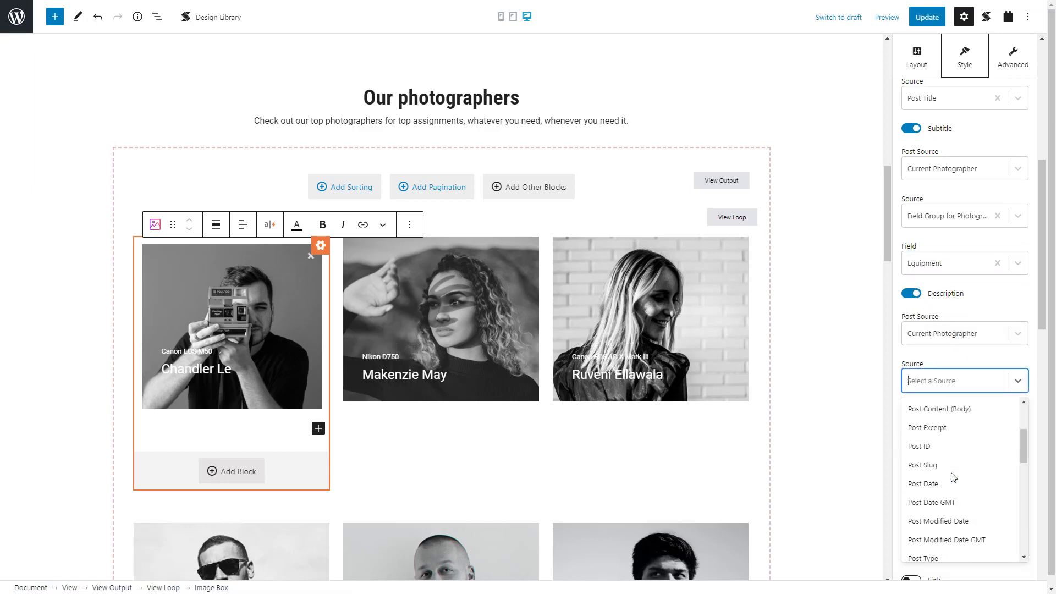
scroll(953, 477, "down", 3)
left_click(940, 484)
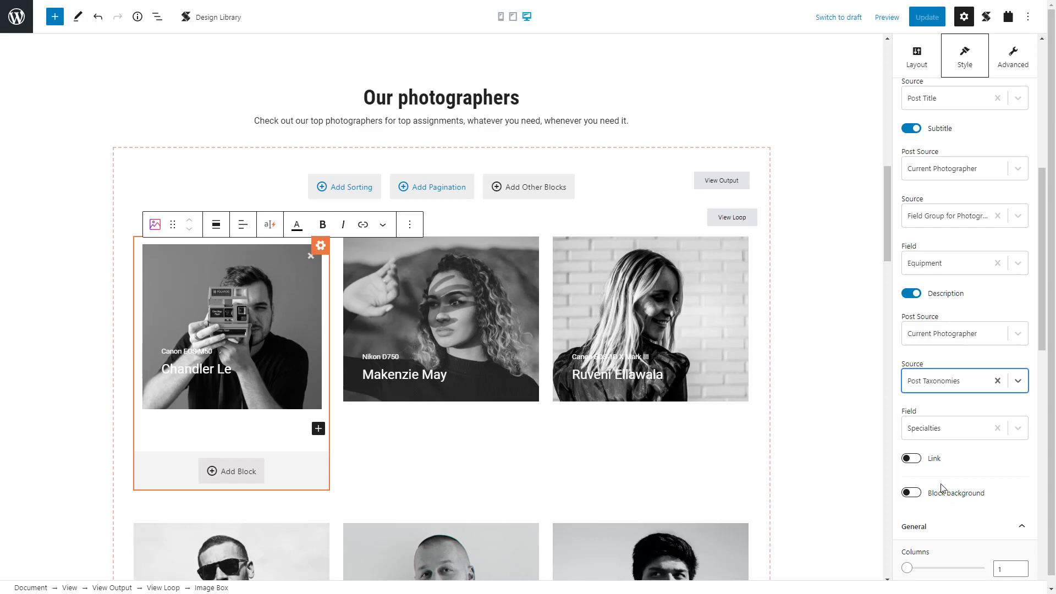
- Enable a dynamic source for the image box link and set it to the current photographer's Post URL
scroll(941, 487, "down", 3)
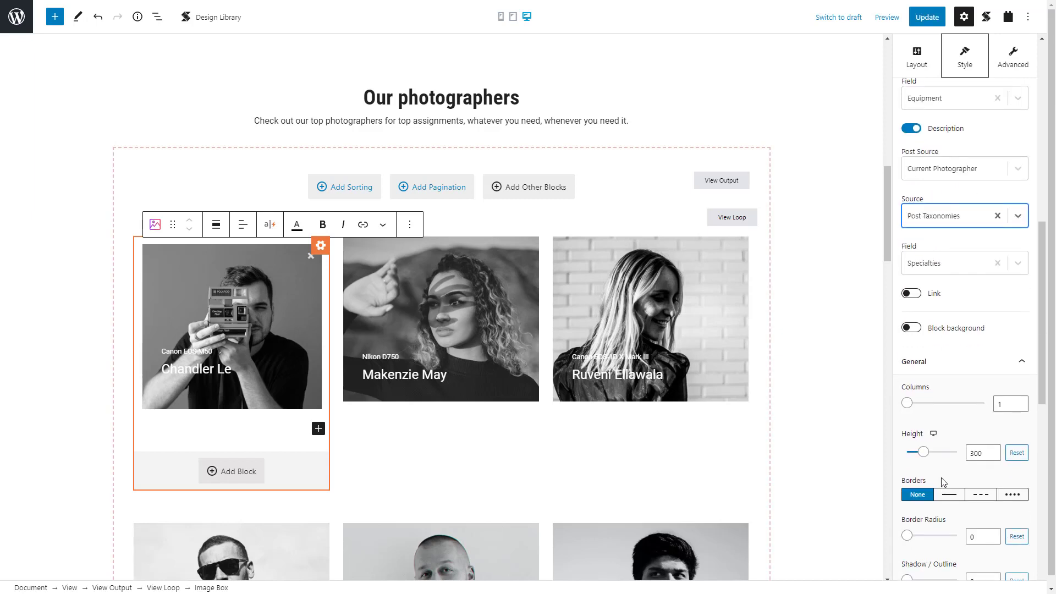
left_click(912, 296)
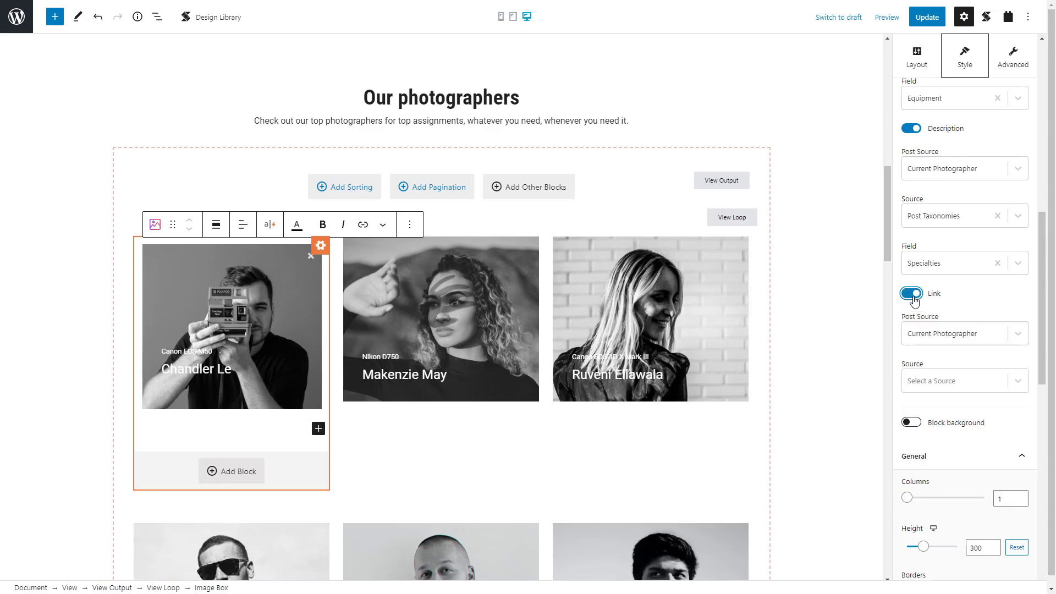
left_click(940, 382)
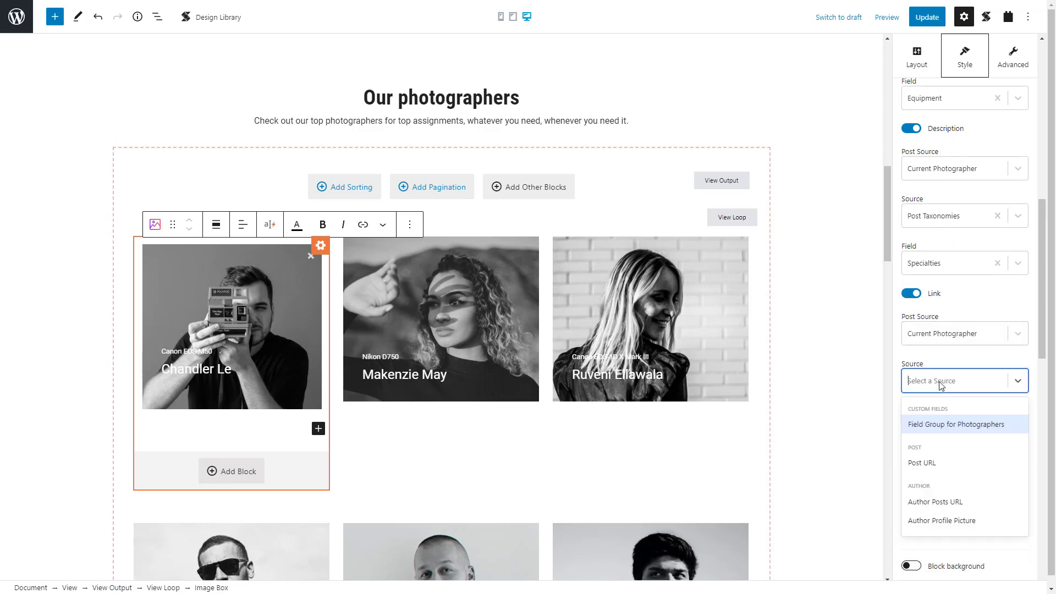
left_click(941, 464)
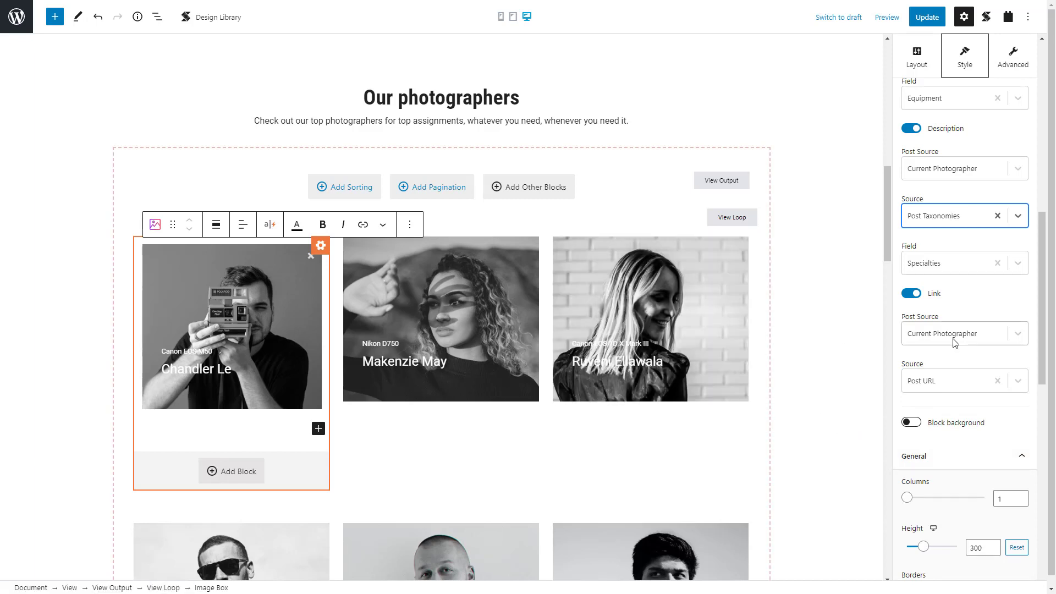
- Enable a black image overlay with 0.5 opacity and set the overlay hover color to orange
scroll(954, 342, "down", 10)
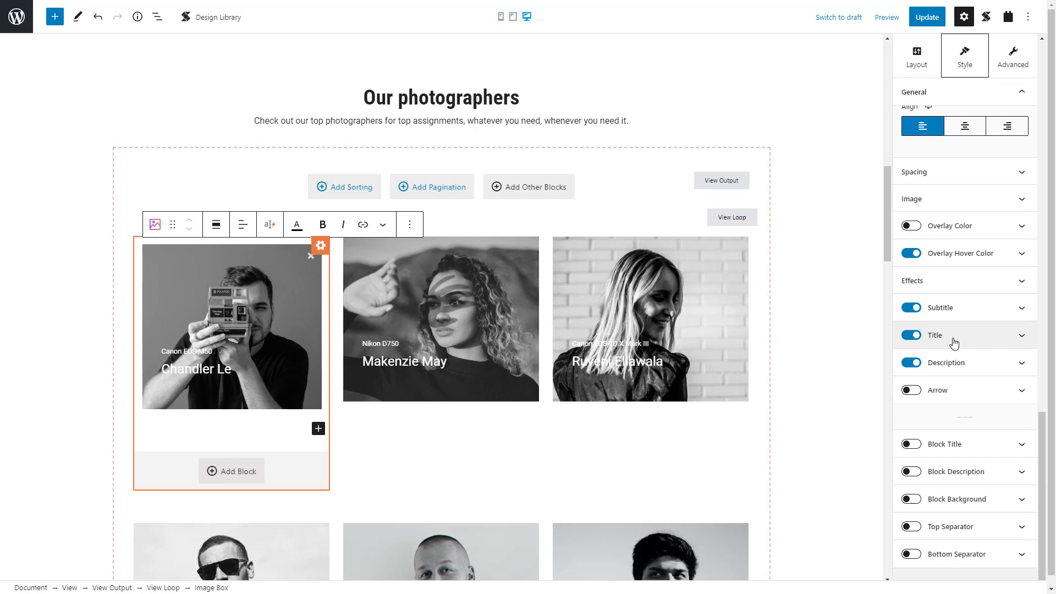
left_click(912, 225)
left_click(909, 298)
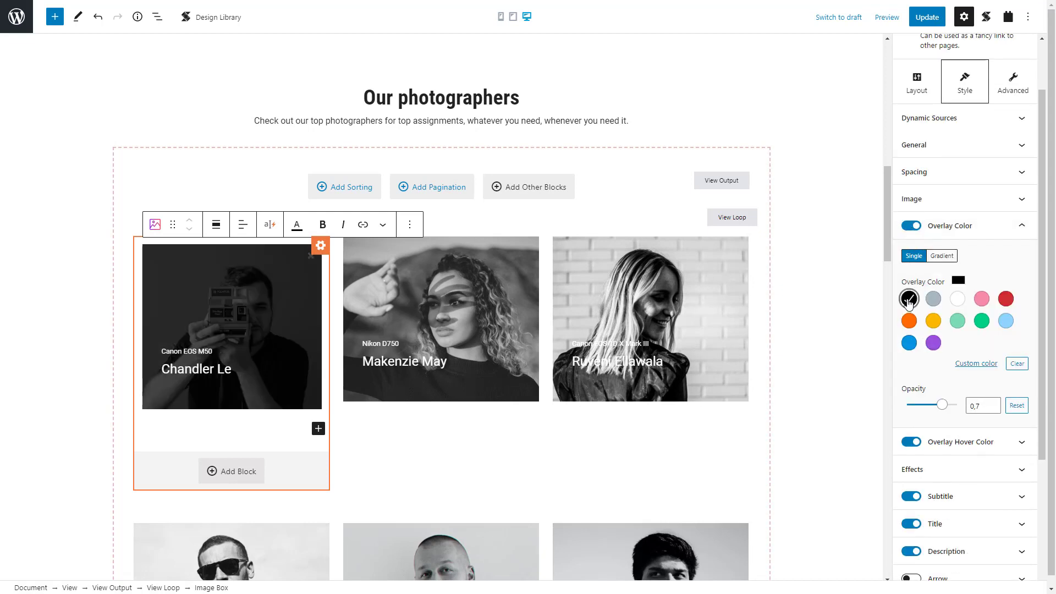
mouse_move(943, 410)
left_click_drag(942, 410, 933, 410)
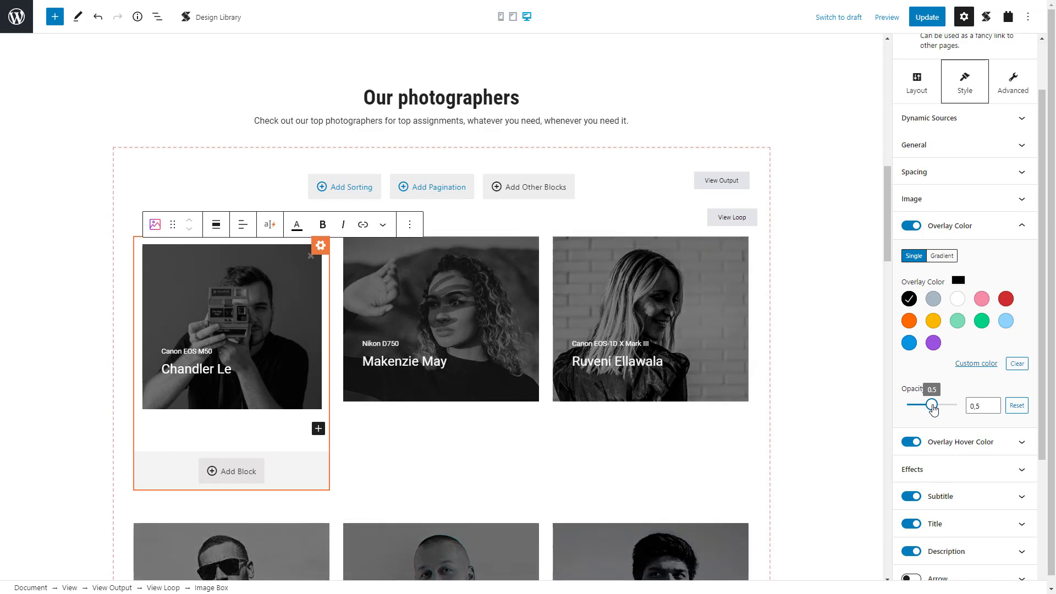
left_click(992, 440)
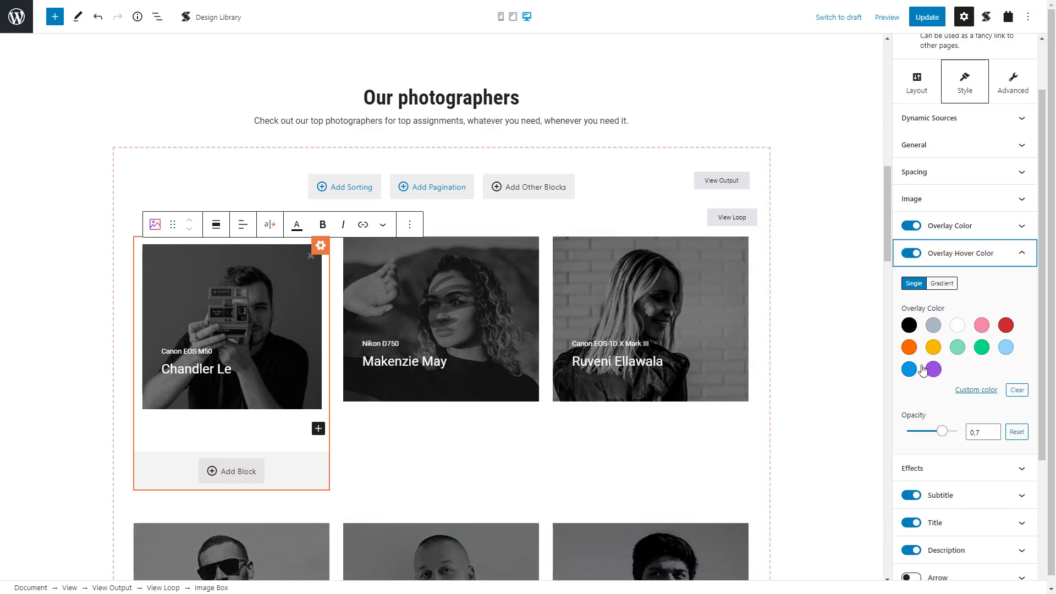
left_click(909, 348)
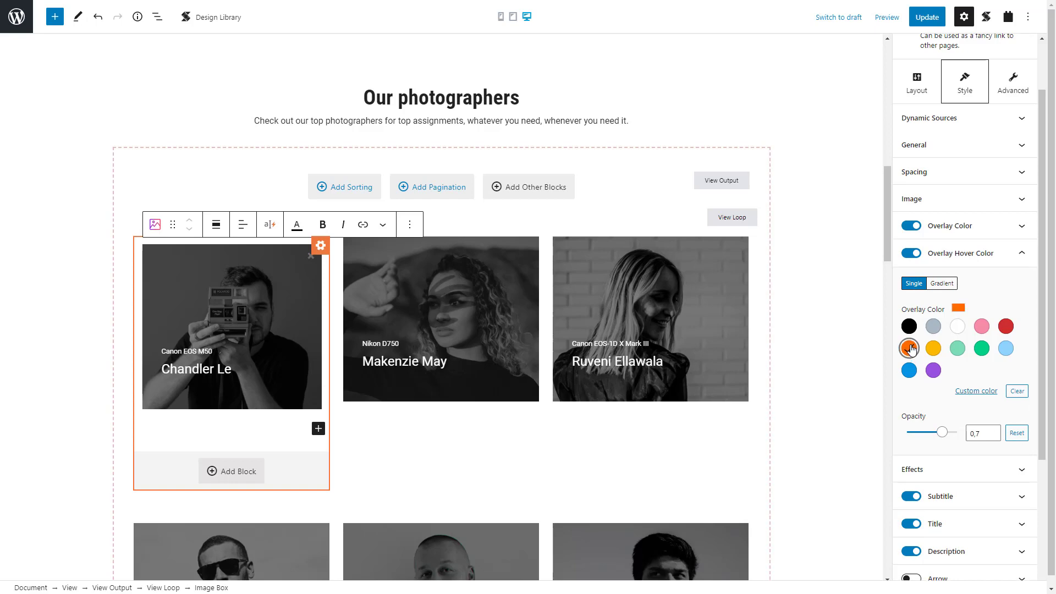